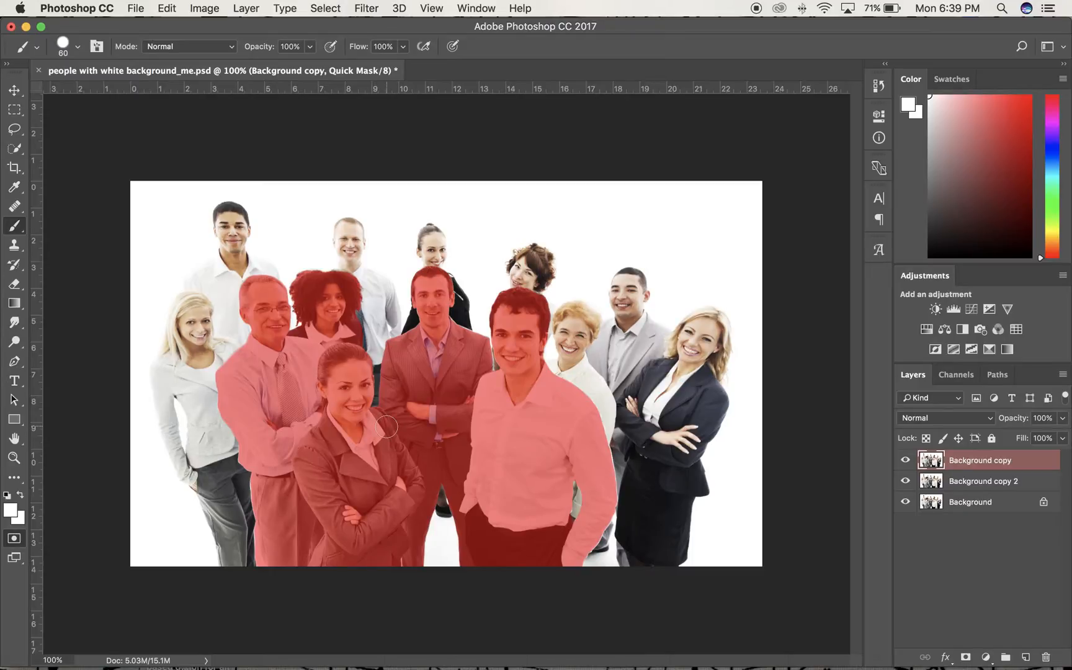
Step: Inspect the Quick Mask edges around the front people's jackets, arms and legs up close
{"action": "key", "text": "super+equal"}
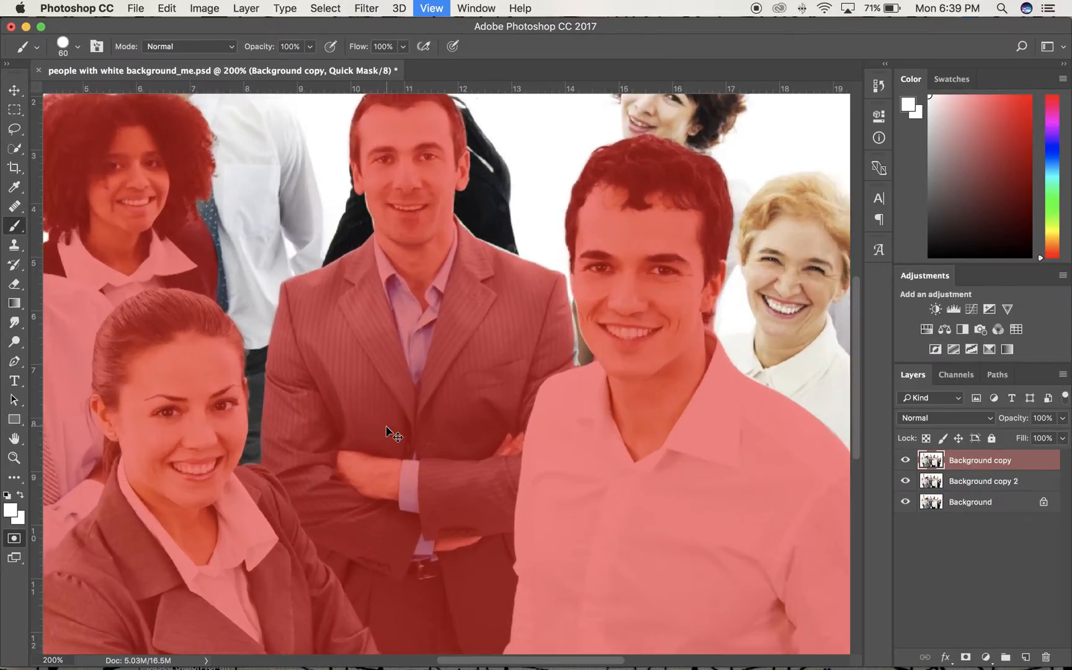
{"action": "key", "text": "super+equal"}
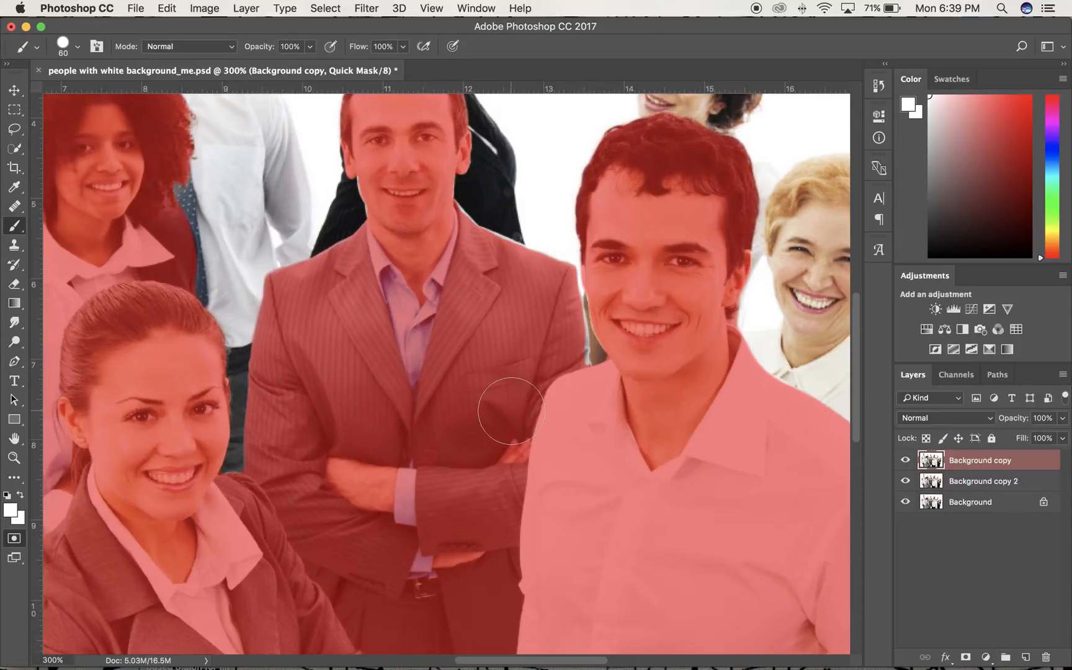
{"action": "scroll", "coordinate": [503, 412], "scroll_direction": "down", "scroll_amount": 5}
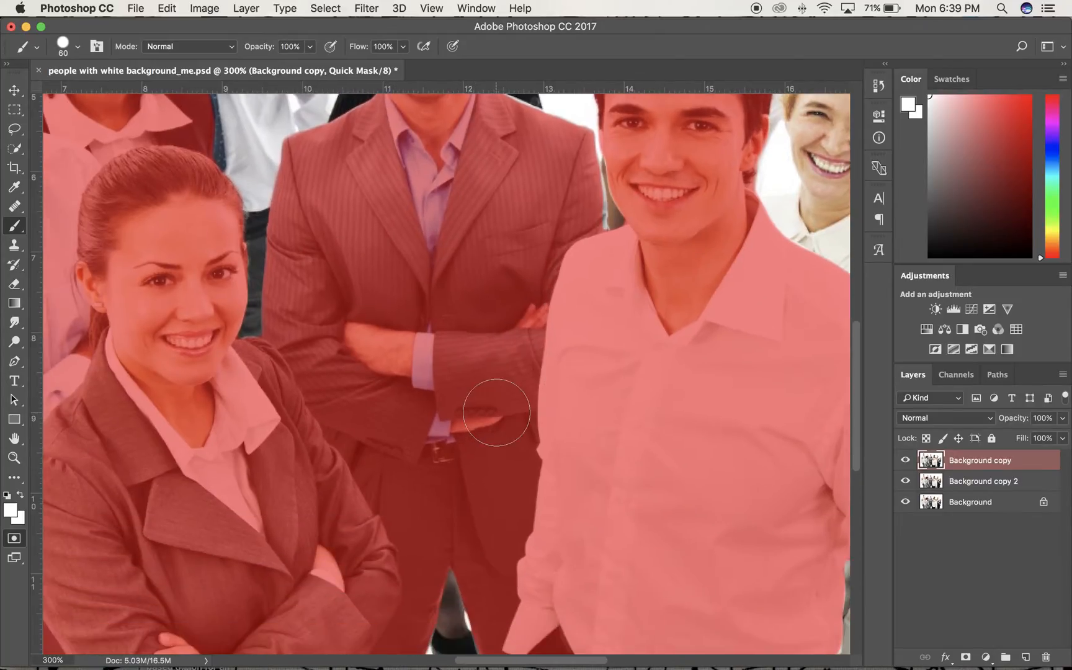
{"action": "scroll", "coordinate": [497, 412], "scroll_direction": "down", "scroll_amount": 10}
{"action": "scroll", "coordinate": [496, 354], "scroll_direction": "up", "scroll_amount": 4}
{"action": "scroll", "coordinate": [496, 354], "scroll_direction": "left", "scroll_amount": 3}
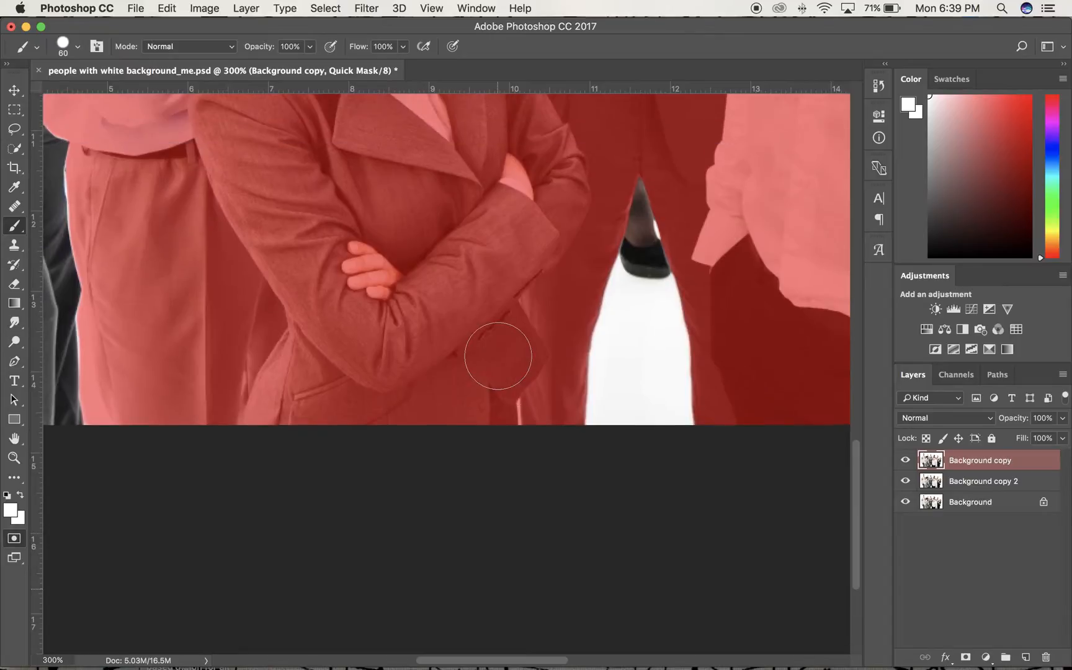
{"action": "scroll", "coordinate": [498, 355], "scroll_direction": "up", "scroll_amount": 1}
{"action": "key", "text": "super+0"}
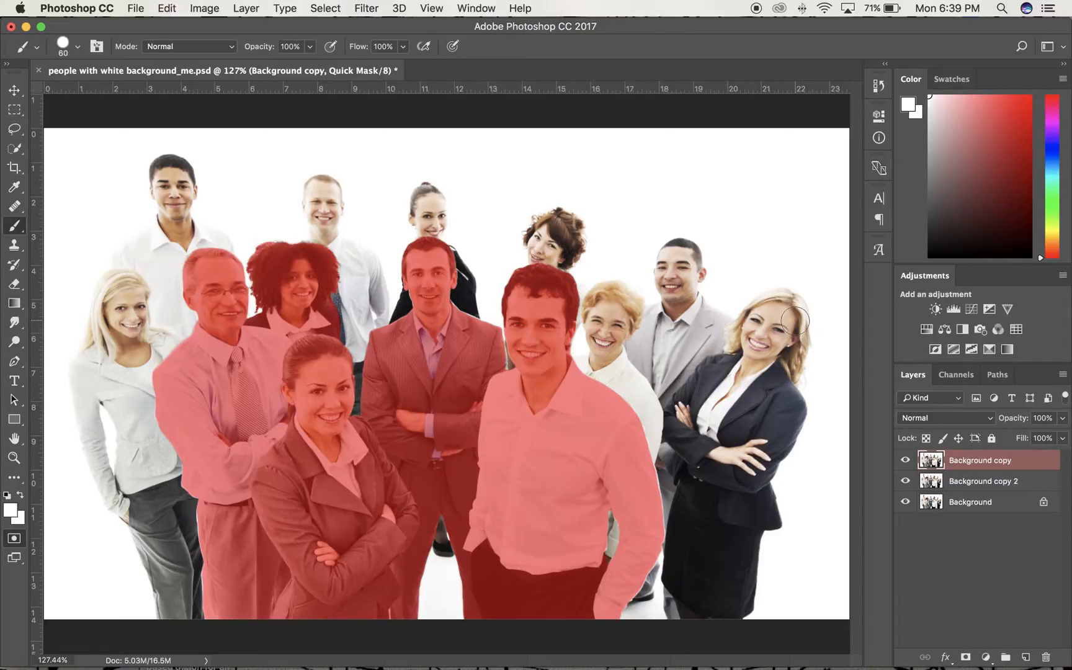
Step: Turn the quick mask into a selection and apply it as a layer mask on Background copy
{"action": "key", "text": "q"}
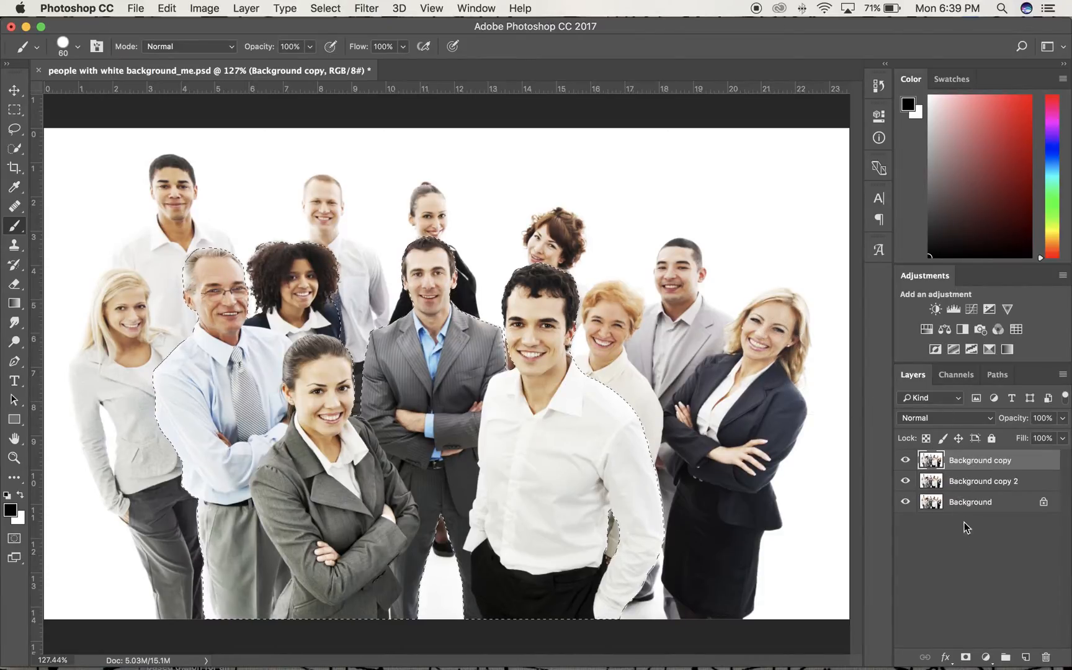
{"action": "left_click", "coordinate": [966, 657]}
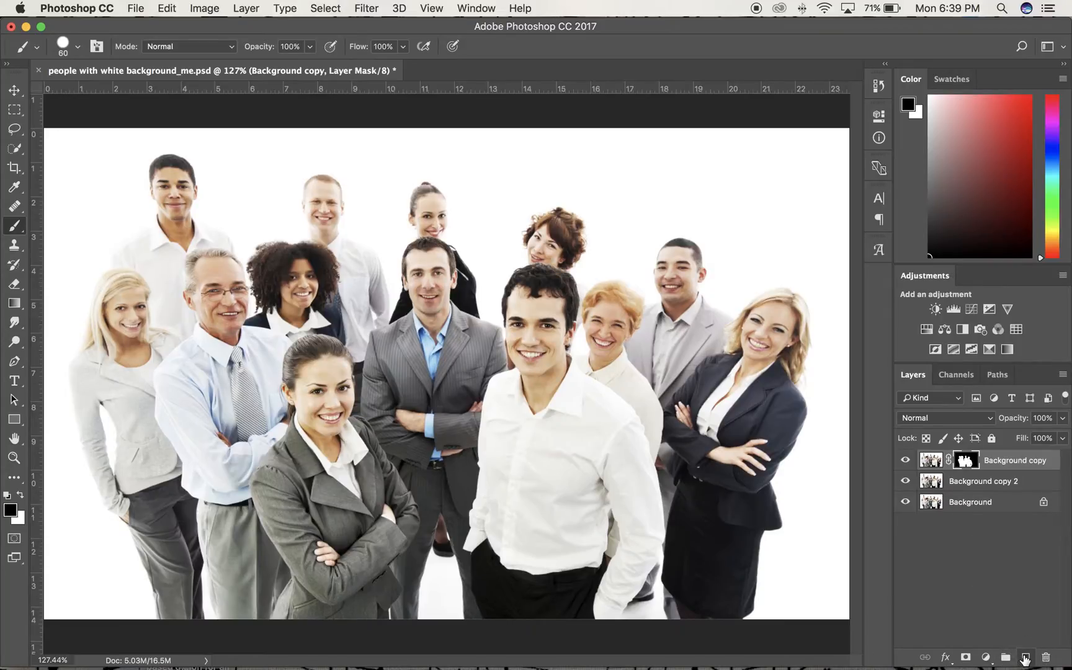
Step: Add a new empty layer above Background copy and set the foreground color to red ff1f44
{"action": "left_click", "coordinate": [1025, 659]}
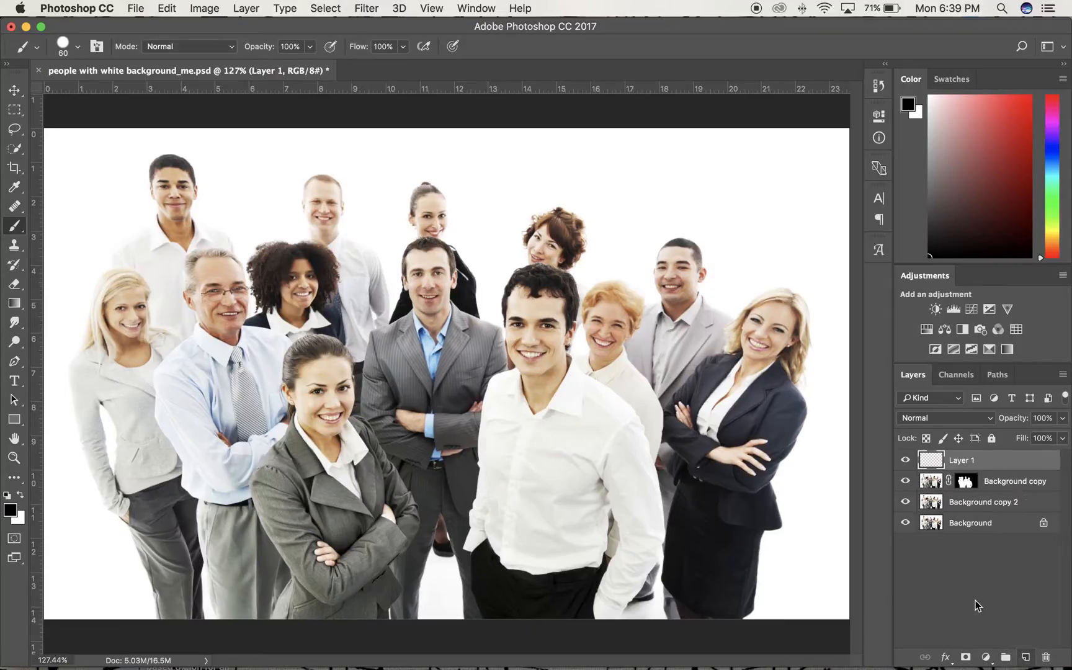
{"action": "left_click", "coordinate": [11, 512]}
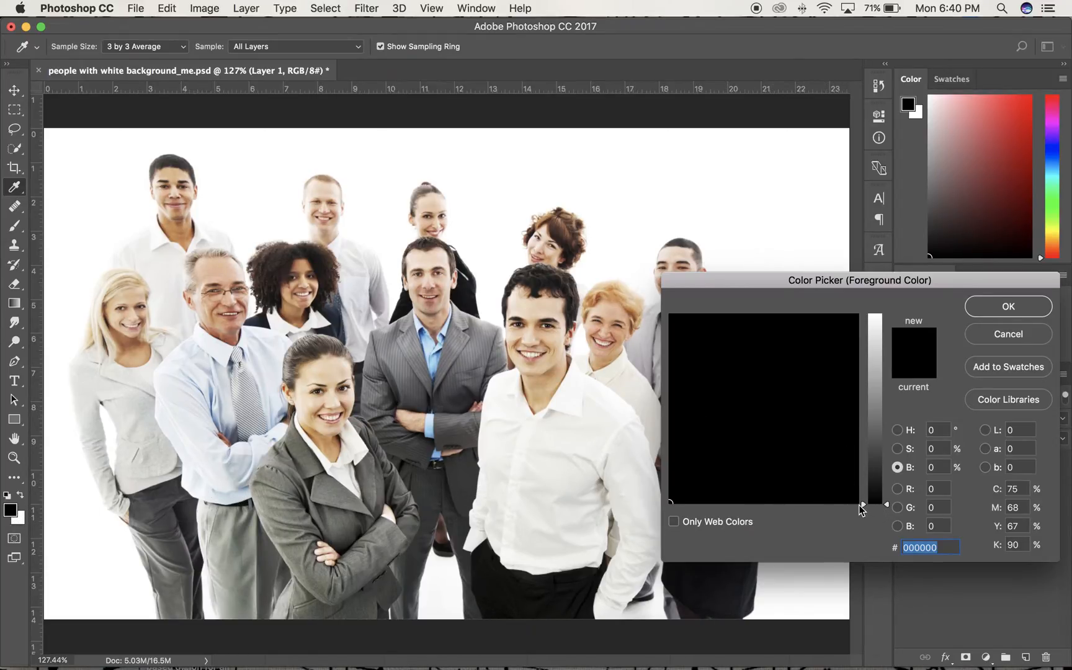
{"action": "left_click_drag", "start_coordinate": [864, 508], "coordinate": [849, 299]}
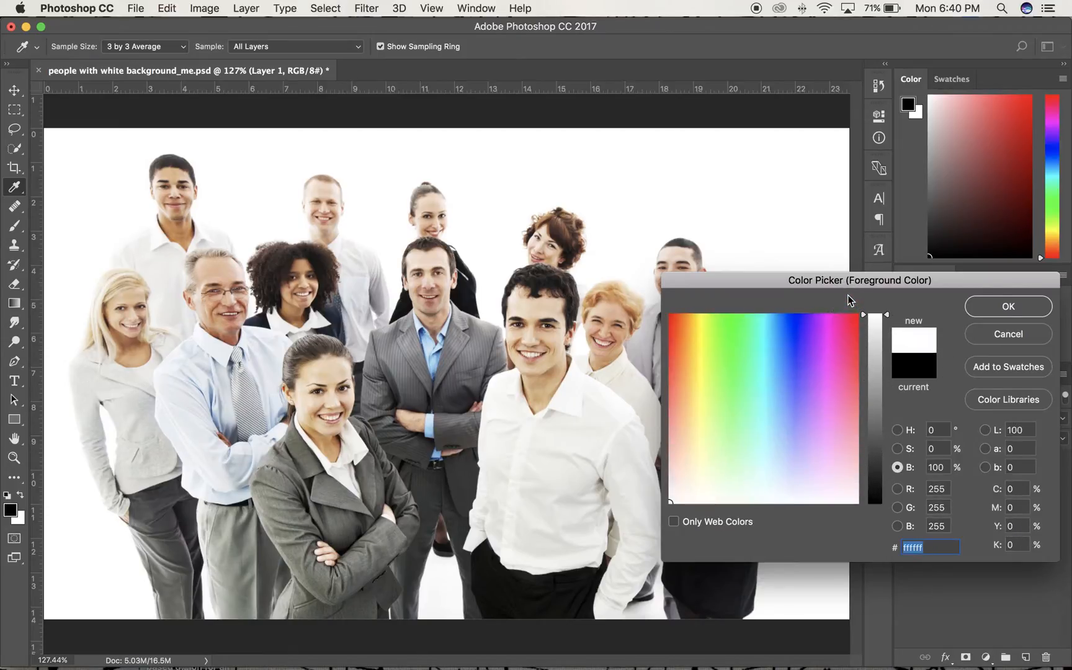
{"action": "left_click_drag", "start_coordinate": [839, 349], "coordinate": [853, 337]}
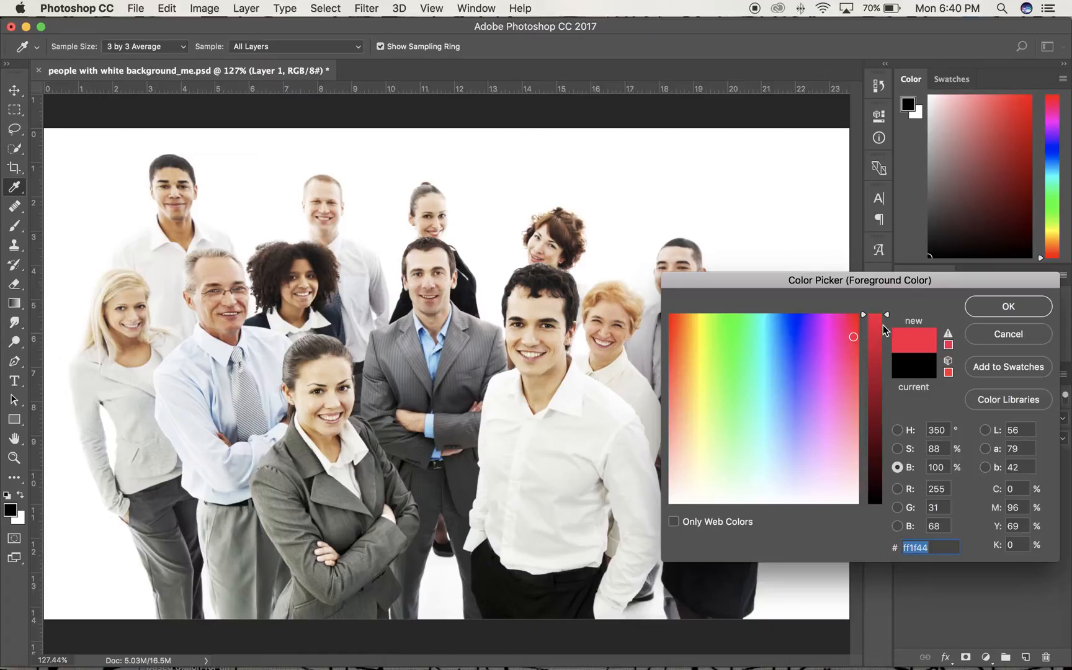
{"action": "left_click", "coordinate": [986, 308]}
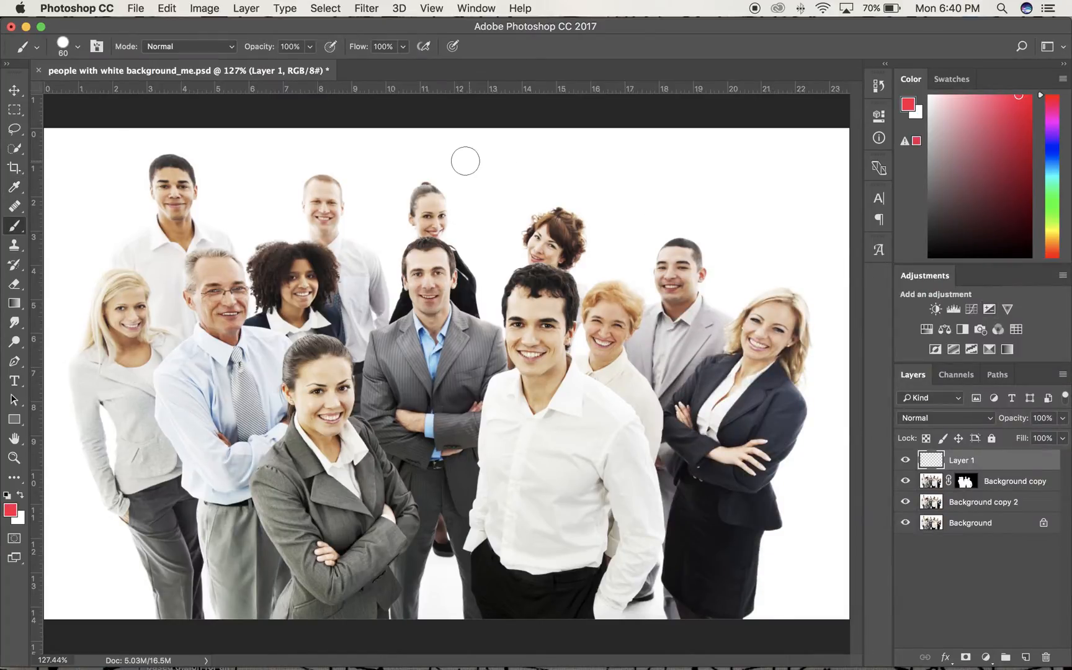
Step: Fill the new layer with the foreground color and place it directly beneath the masked Background copy layer
{"action": "left_click", "coordinate": [165, 9]}
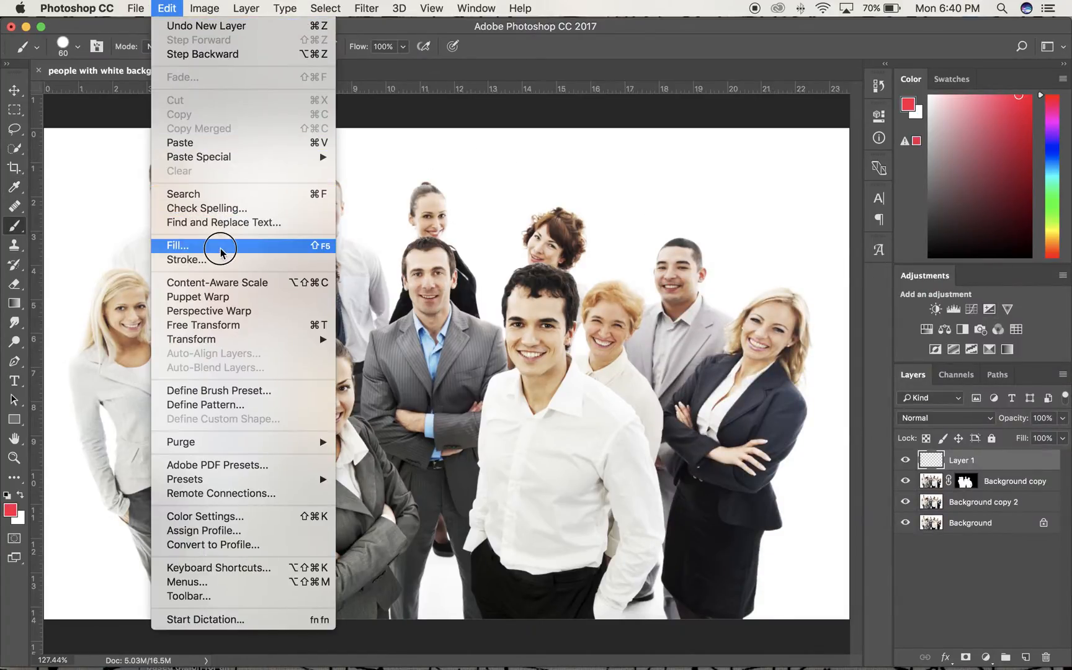
{"action": "left_click", "coordinate": [220, 245]}
{"action": "left_click", "coordinate": [552, 260]}
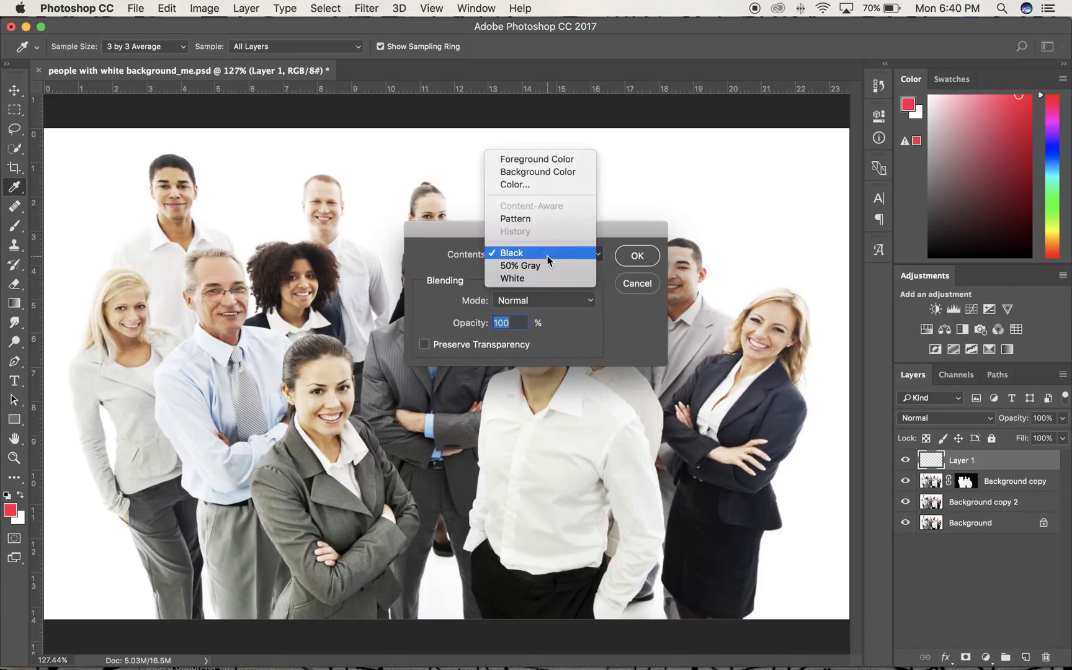
{"action": "left_click", "coordinate": [548, 159]}
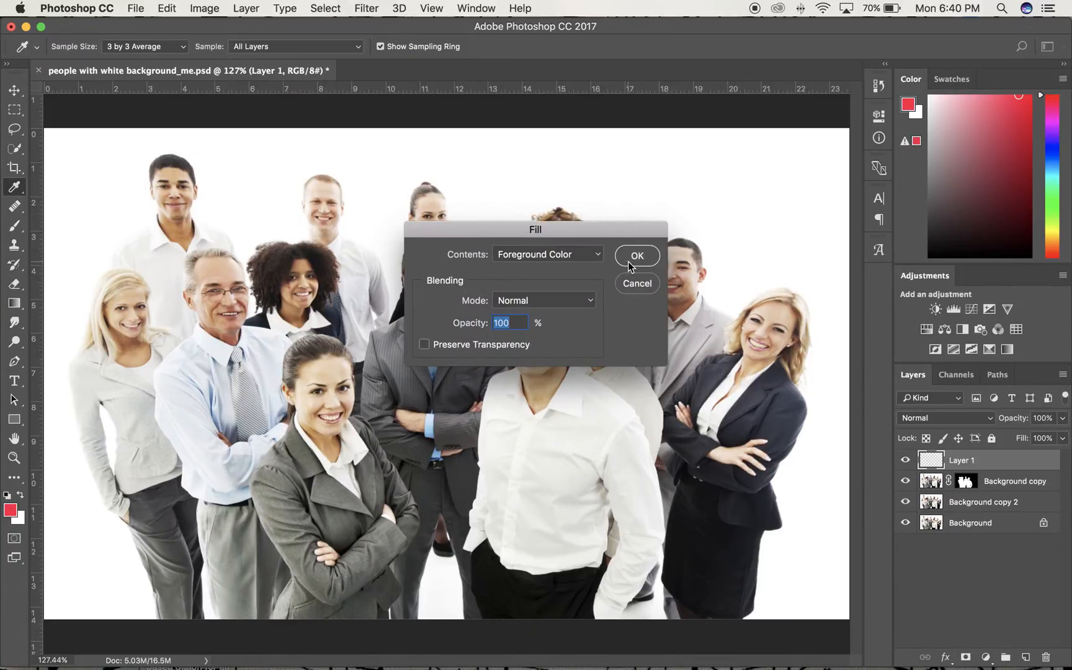
{"action": "left_click", "coordinate": [630, 260]}
{"action": "left_click_drag", "start_coordinate": [936, 465], "coordinate": [931, 493]}
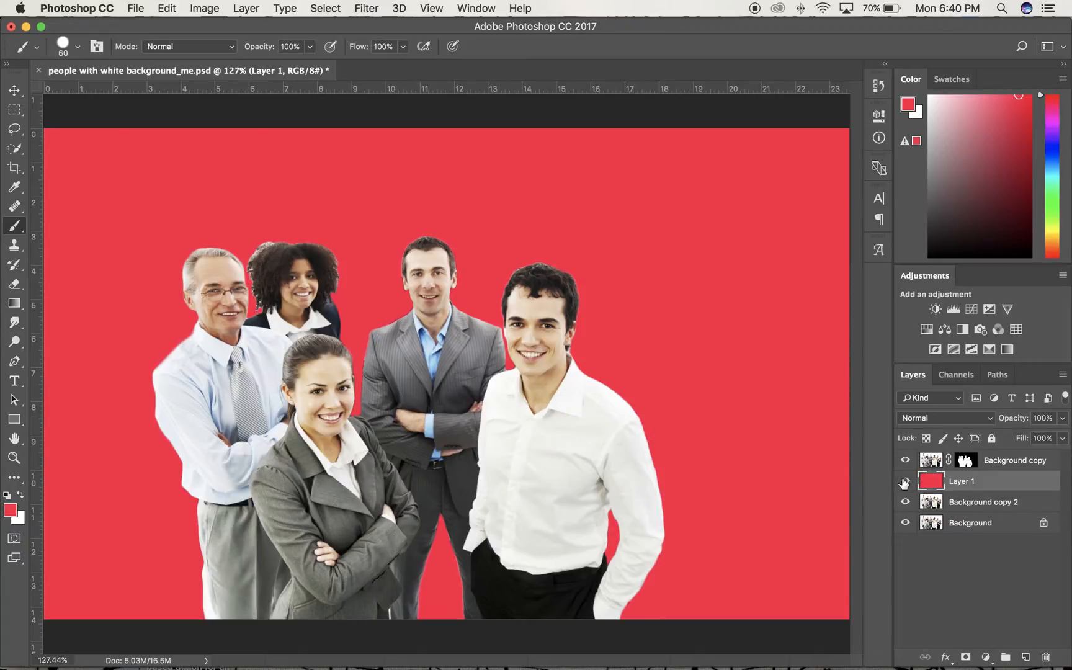
Step: Hide the red Layer 1 and the Background layer, and make Background copy 2 the active layer
{"action": "left_click", "coordinate": [906, 481]}
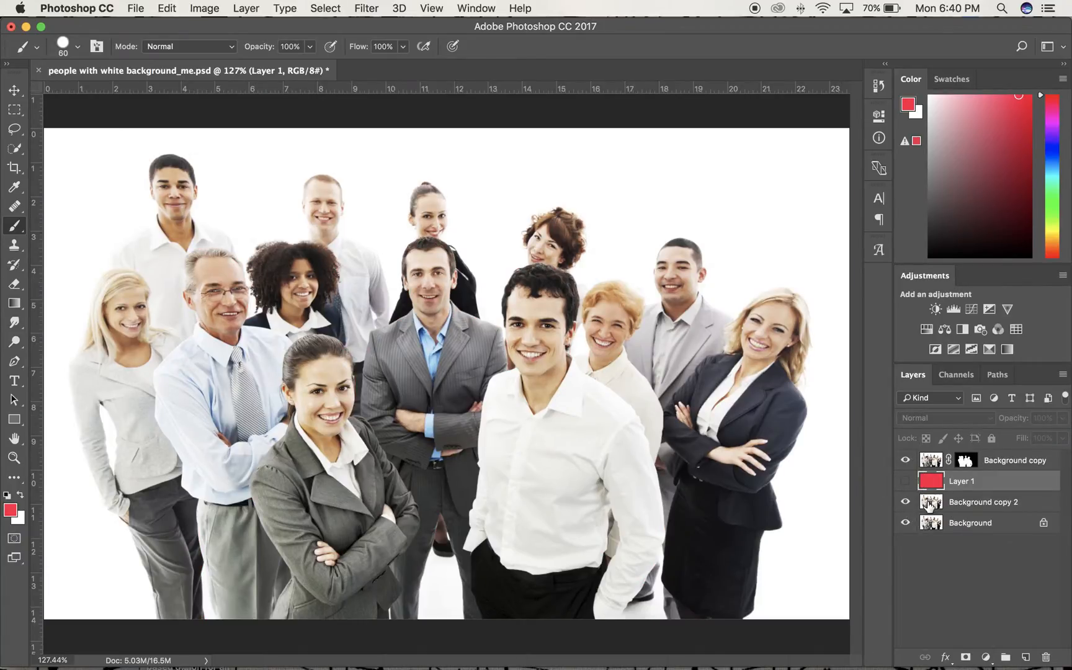
{"action": "left_click", "coordinate": [906, 523]}
{"action": "left_click", "coordinate": [969, 507]}
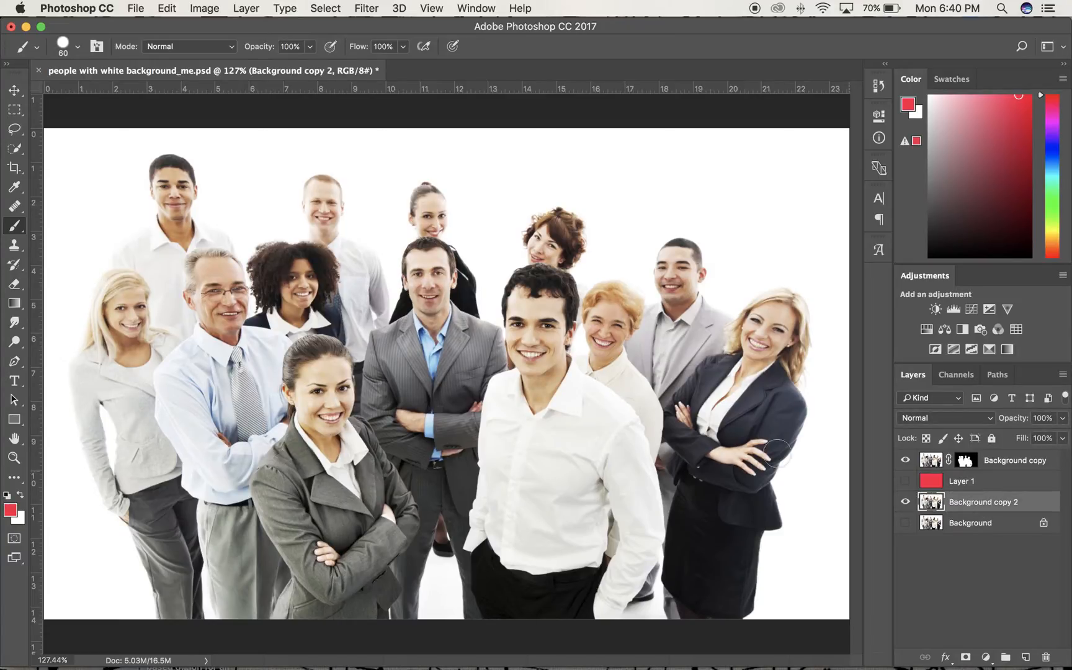
Step: Select a rectangle around the dark-haired man at the back left and copy and paste it as a new layer
{"action": "left_click", "coordinate": [14, 113]}
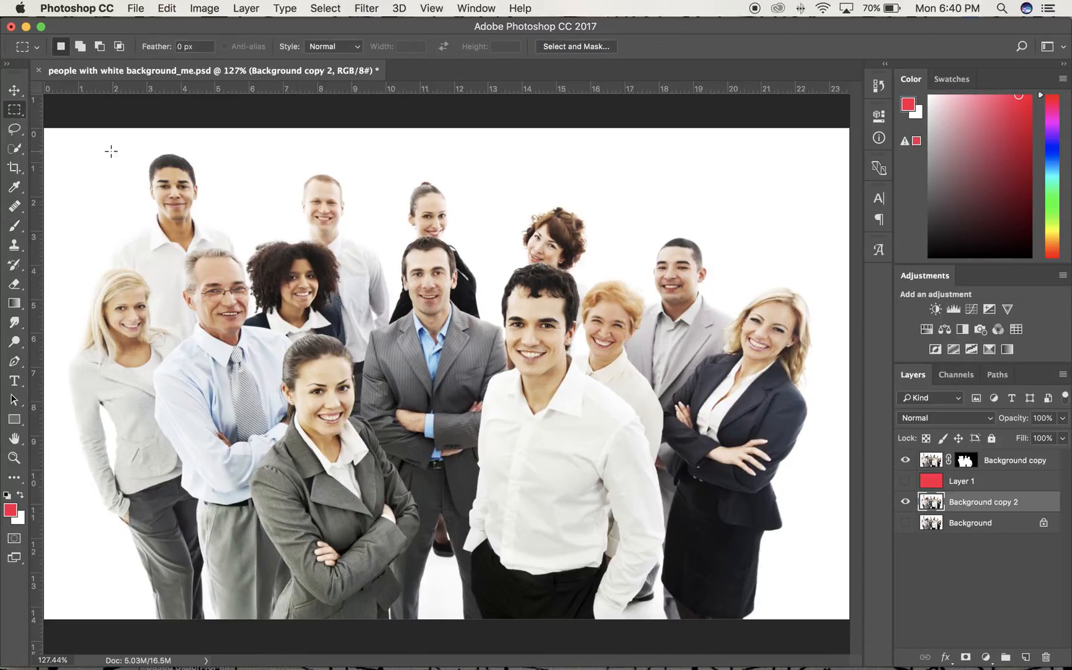
{"action": "left_click_drag", "start_coordinate": [99, 149], "coordinate": [262, 368]}
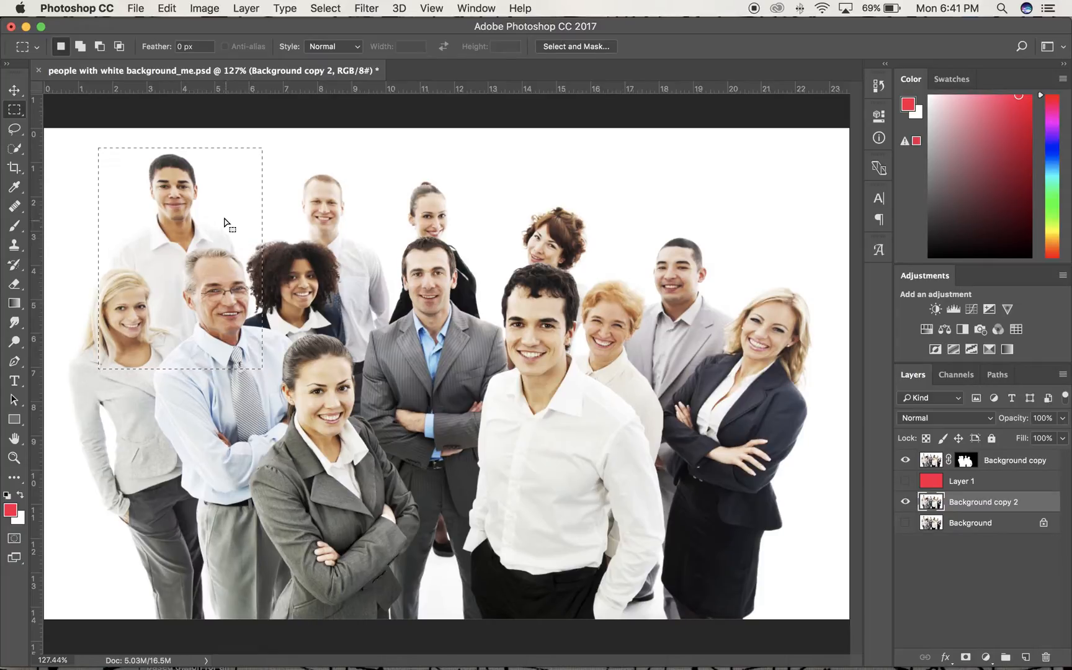
{"action": "left_click", "coordinate": [166, 9]}
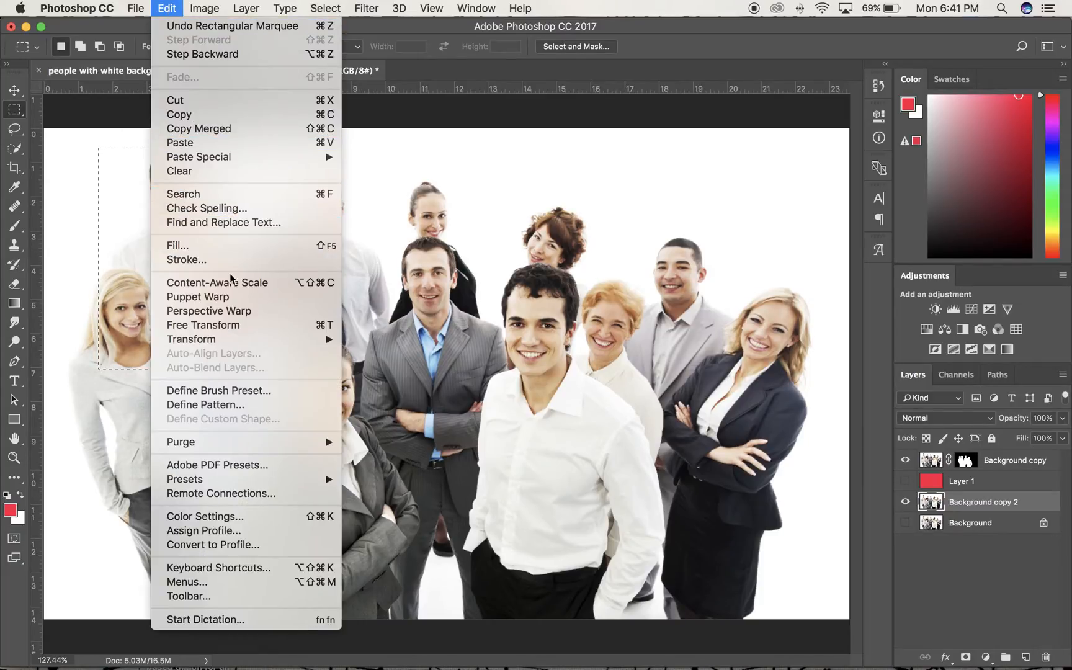
{"action": "left_click", "coordinate": [211, 115]}
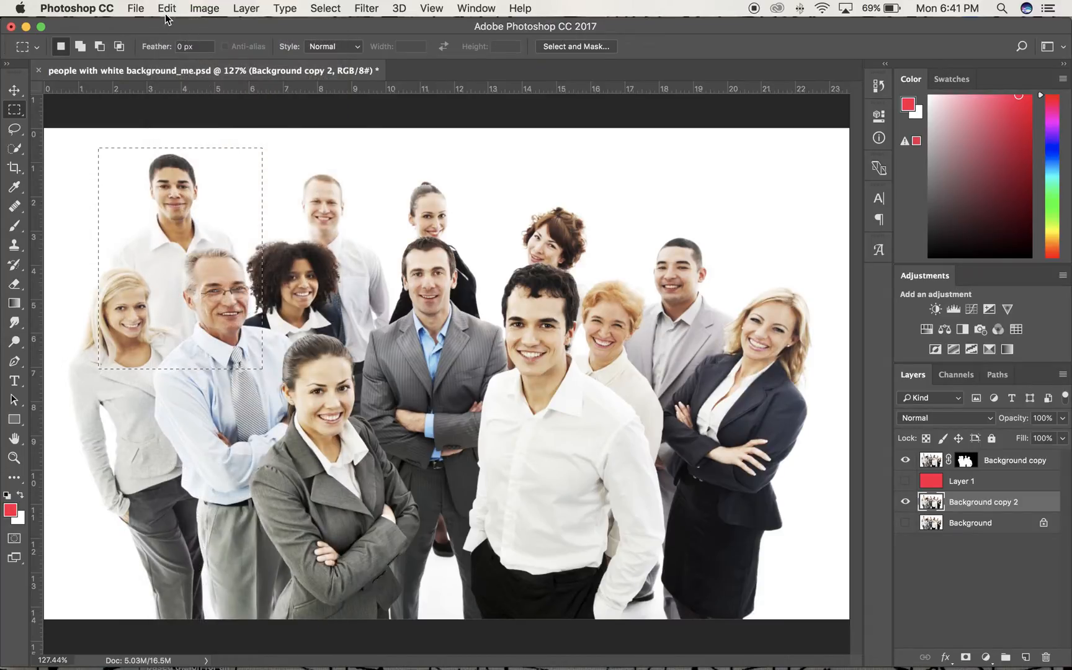
{"action": "left_click", "coordinate": [167, 9]}
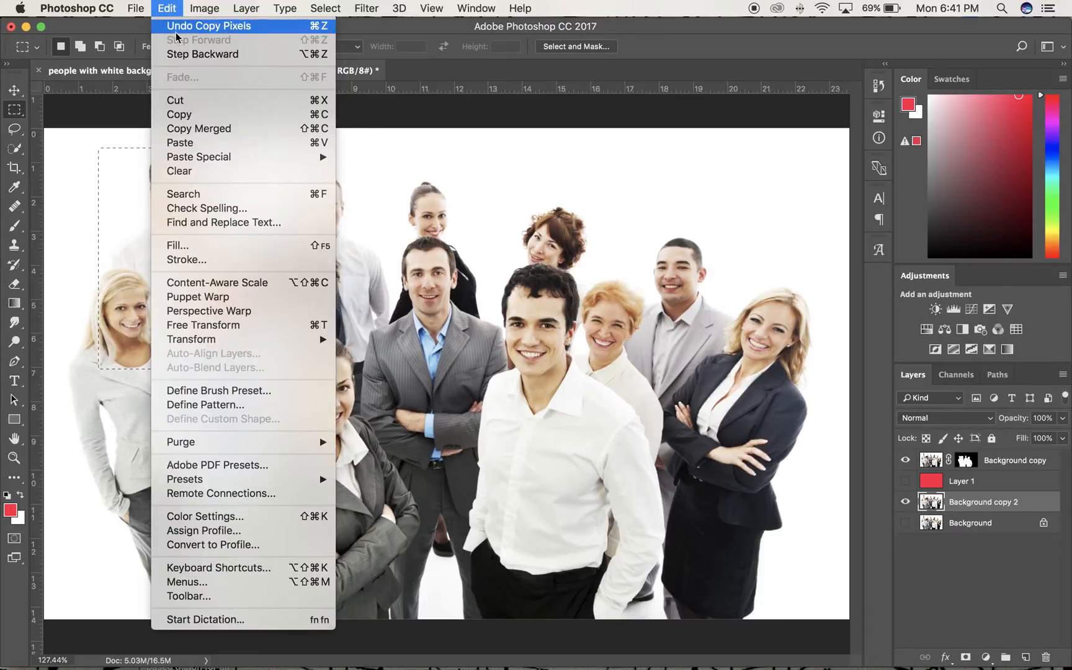
{"action": "left_click", "coordinate": [217, 144]}
Step: Rename the pasted layer "guy" and hide it
{"action": "double_click", "coordinate": [960, 502]}
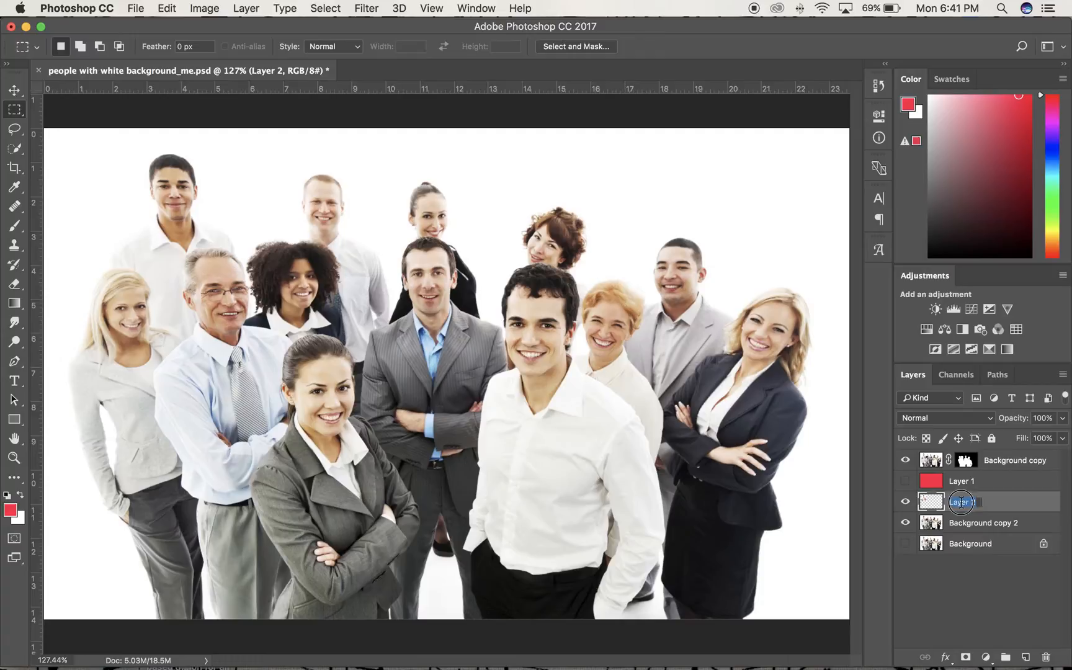
{"action": "type", "text": "guy"}
{"action": "key", "text": "Return"}
{"action": "left_click", "coordinate": [906, 502]}
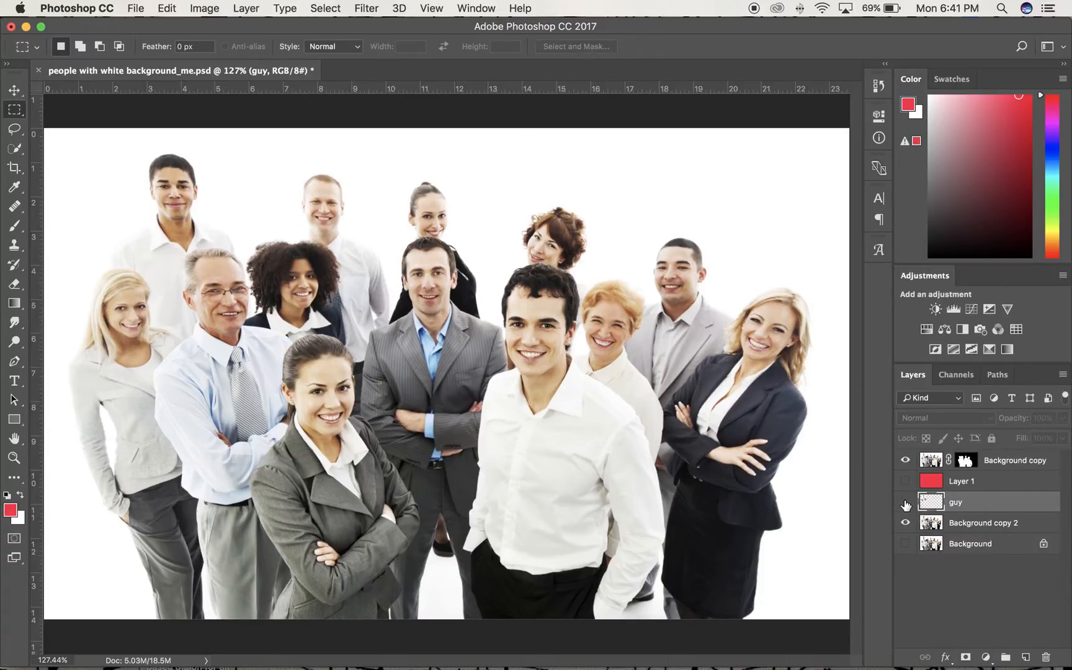
Step: Select a rectangle around the blonde woman in the dark suit on Background copy 2 and duplicate it to a new layer
{"action": "left_click", "coordinate": [981, 524]}
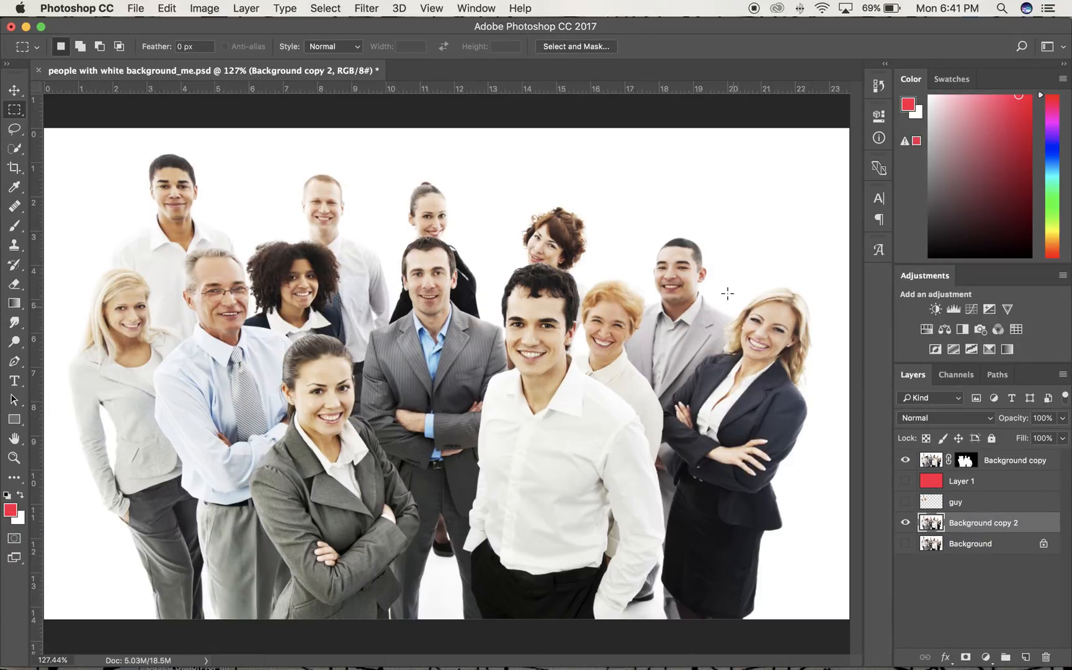
{"action": "left_click_drag", "start_coordinate": [649, 262], "coordinate": [821, 642]}
{"action": "key", "text": "super+j"}
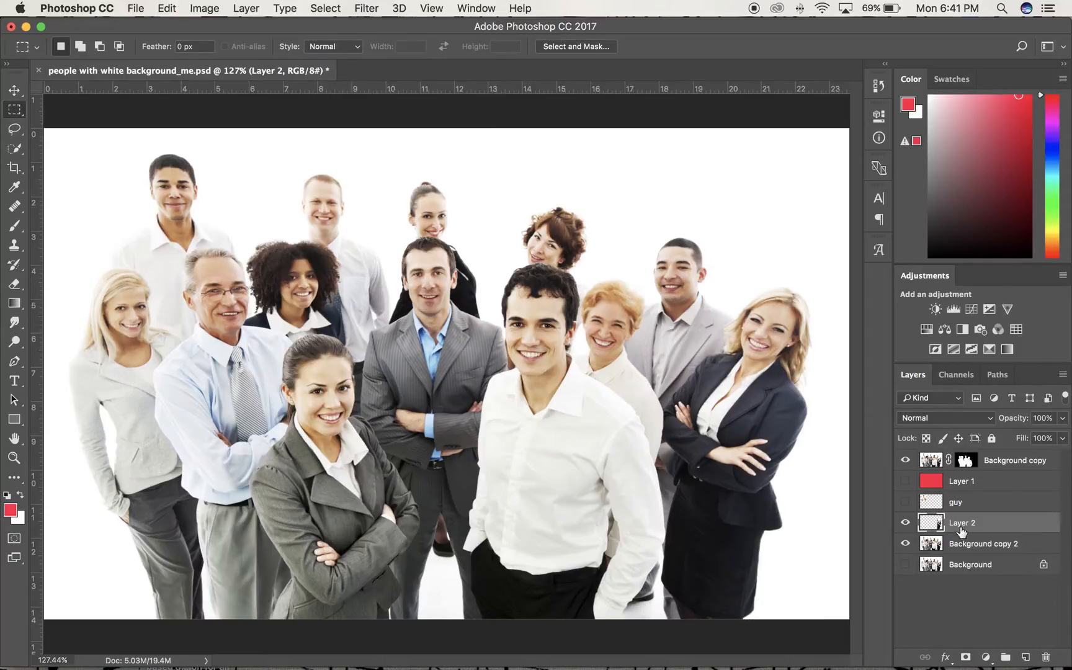
Step: Rename the duplicated layer "woman" and hide it
{"action": "double_click", "coordinate": [962, 523]}
{"action": "type", "text": "woman"}
{"action": "key", "text": "Return"}
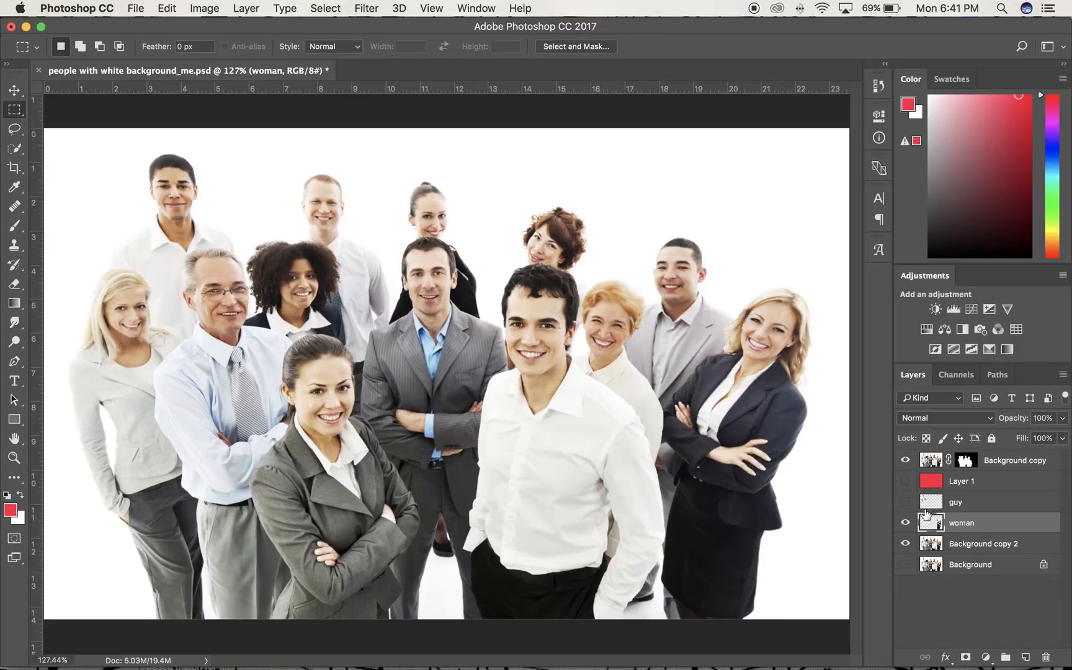
{"action": "left_click", "coordinate": [906, 524]}
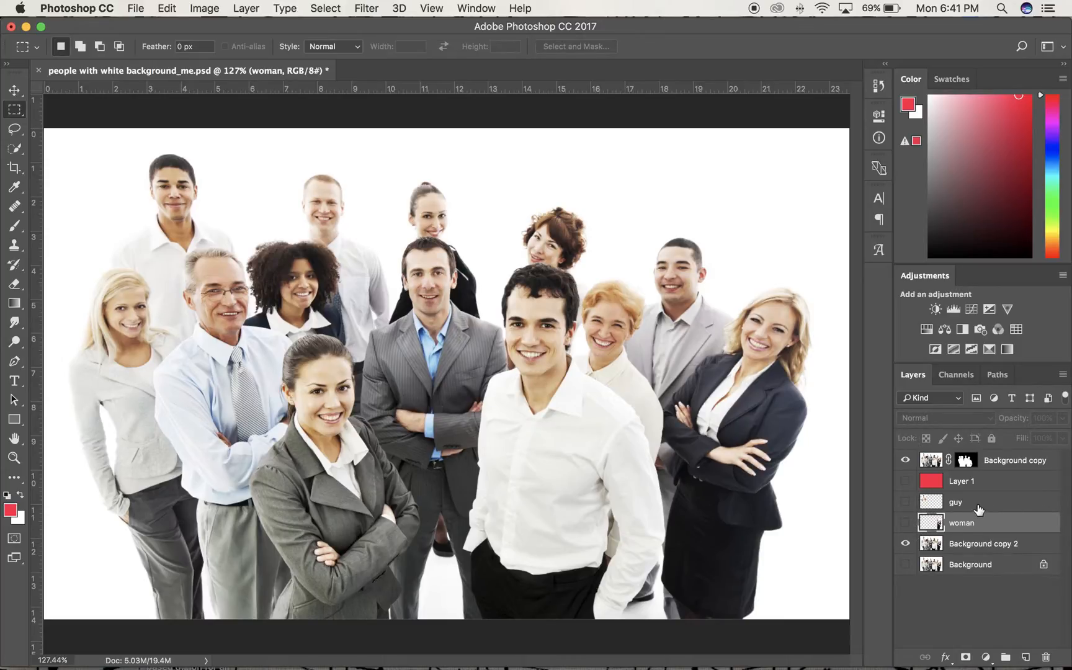
Step: Paint out the people behind the front group on Background copy 2 in white with a 175 px brush
{"action": "left_click", "coordinate": [970, 544]}
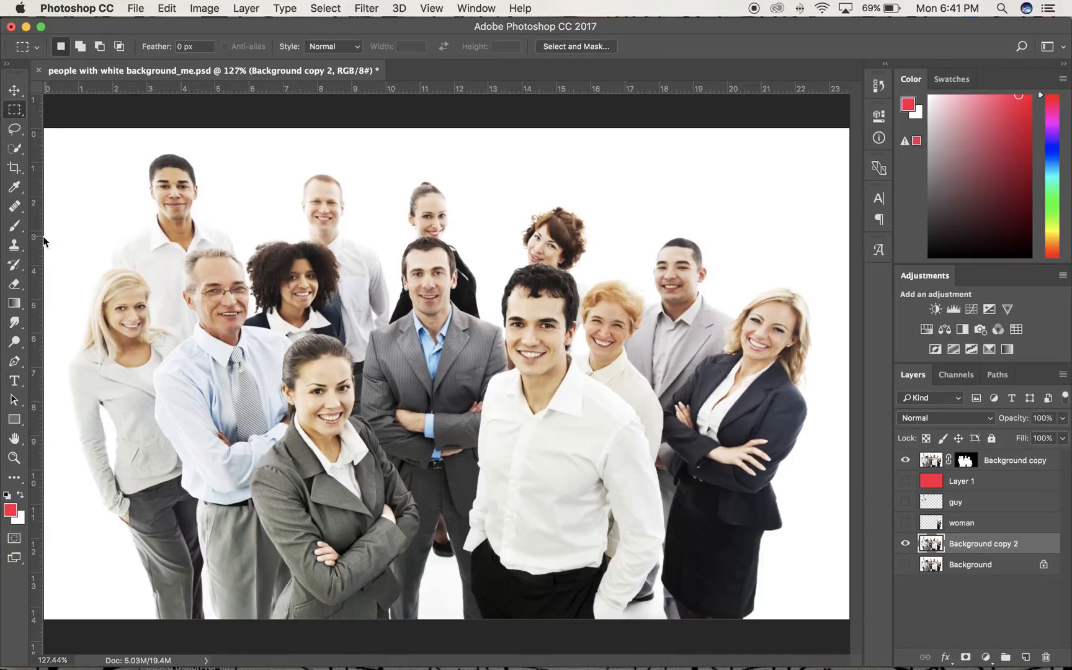
{"action": "left_click", "coordinate": [14, 227]}
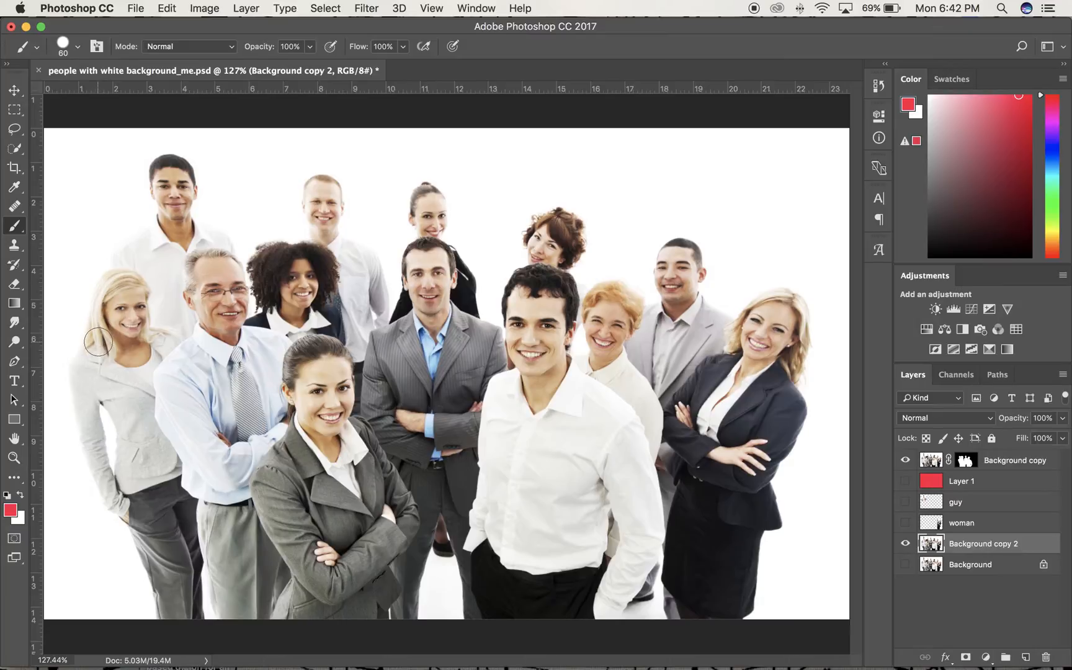
{"action": "key", "text": "bracketright"}
{"action": "key", "text": "bracketright"}
{"action": "key", "text": "bracketright"}
{"action": "key", "text": "bracketright"}
{"action": "key", "text": "bracketright"}
{"action": "key", "text": "bracketright"}
{"action": "key", "text": "bracketright"}
{"action": "left_click_drag", "start_coordinate": [91, 352], "coordinate": [93, 410]}
{"action": "key", "text": "super+z"}
{"action": "left_click", "coordinate": [21, 495]}
{"action": "mouse_move", "coordinate": [127, 505]}
{"action": "left_mouse_down"}
{"action": "mouse_move", "coordinate": [90, 351]}
{"action": "mouse_move", "coordinate": [131, 495]}
{"action": "mouse_move", "coordinate": [130, 311]}
{"action": "mouse_move", "coordinate": [132, 405]}
{"action": "mouse_move", "coordinate": [153, 355]}
{"action": "mouse_move", "coordinate": [138, 217]}
{"action": "mouse_move", "coordinate": [156, 185]}
{"action": "mouse_move", "coordinate": [160, 239]}
{"action": "mouse_move", "coordinate": [173, 217]}
{"action": "mouse_move", "coordinate": [252, 213]}
{"action": "mouse_move", "coordinate": [289, 230]}
{"action": "mouse_move", "coordinate": [228, 202]}
{"action": "mouse_move", "coordinate": [127, 181]}
{"action": "mouse_move", "coordinate": [254, 164]}
{"action": "mouse_move", "coordinate": [345, 178]}
{"action": "mouse_move", "coordinate": [314, 193]}
{"action": "mouse_move", "coordinate": [334, 223]}
{"action": "mouse_move", "coordinate": [362, 229]}
{"action": "mouse_move", "coordinate": [351, 396]}
{"action": "mouse_move", "coordinate": [365, 298]}
{"action": "mouse_move", "coordinate": [376, 272]}
{"action": "mouse_move", "coordinate": [377, 299]}
{"action": "mouse_move", "coordinate": [399, 306]}
{"action": "mouse_move", "coordinate": [390, 275]}
{"action": "mouse_move", "coordinate": [426, 209]}
{"action": "mouse_move", "coordinate": [458, 223]}
{"action": "mouse_move", "coordinate": [480, 260]}
{"action": "mouse_move", "coordinate": [472, 306]}
{"action": "mouse_move", "coordinate": [504, 242]}
{"action": "mouse_move", "coordinate": [549, 238]}
{"action": "mouse_move", "coordinate": [576, 270]}
{"action": "mouse_move", "coordinate": [566, 245]}
{"action": "mouse_move", "coordinate": [529, 242]}
{"action": "mouse_move", "coordinate": [494, 277]}
{"action": "mouse_move", "coordinate": [492, 363]}
{"action": "mouse_move", "coordinate": [502, 283]}
{"action": "mouse_move", "coordinate": [578, 272]}
{"action": "mouse_move", "coordinate": [617, 383]}
{"action": "mouse_move", "coordinate": [607, 356]}
{"action": "mouse_move", "coordinate": [626, 349]}
{"action": "mouse_move", "coordinate": [630, 374]}
{"action": "mouse_move", "coordinate": [693, 446]}
{"action": "mouse_move", "coordinate": [708, 498]}
{"action": "mouse_move", "coordinate": [677, 451]}
{"action": "mouse_move", "coordinate": [707, 581]}
{"action": "mouse_move", "coordinate": [688, 526]}
{"action": "mouse_move", "coordinate": [687, 623]}
{"action": "mouse_move", "coordinate": [695, 588]}
{"action": "mouse_move", "coordinate": [669, 590]}
{"action": "mouse_move", "coordinate": [647, 613]}
{"action": "mouse_move", "coordinate": [720, 575]}
{"action": "mouse_move", "coordinate": [750, 619]}
{"action": "mouse_move", "coordinate": [750, 466]}
{"action": "mouse_move", "coordinate": [768, 488]}
{"action": "mouse_move", "coordinate": [776, 348]}
{"action": "mouse_move", "coordinate": [735, 354]}
{"action": "mouse_move", "coordinate": [761, 282]}
{"action": "mouse_move", "coordinate": [676, 311]}
{"action": "mouse_move", "coordinate": [663, 307]}
{"action": "mouse_move", "coordinate": [661, 259]}
{"action": "mouse_move", "coordinate": [742, 276]}
{"action": "mouse_move", "coordinate": [743, 288]}
{"action": "mouse_move", "coordinate": [499, 593]}
{"action": "mouse_move", "coordinate": [434, 574]}
{"action": "mouse_move", "coordinate": [443, 567]}
{"action": "mouse_move", "coordinate": [413, 602]}
{"action": "left_mouse_up"}
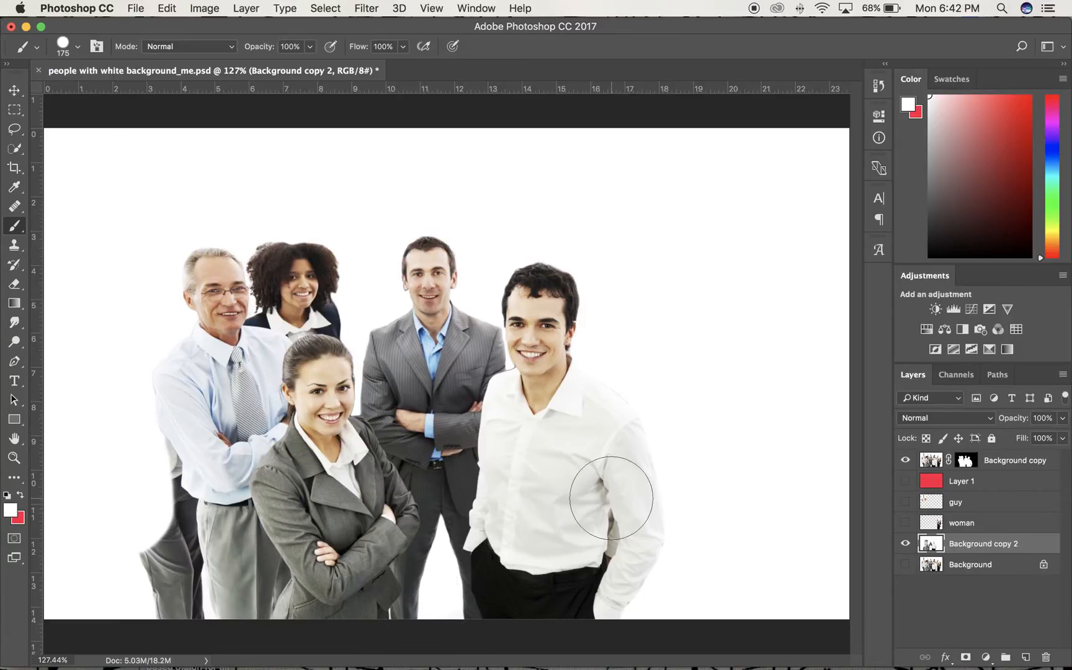
{"action": "mouse_move", "coordinate": [174, 451]}
{"action": "left_mouse_down"}
{"action": "mouse_move", "coordinate": [171, 595]}
{"action": "mouse_move", "coordinate": [144, 546]}
{"action": "left_mouse_up"}
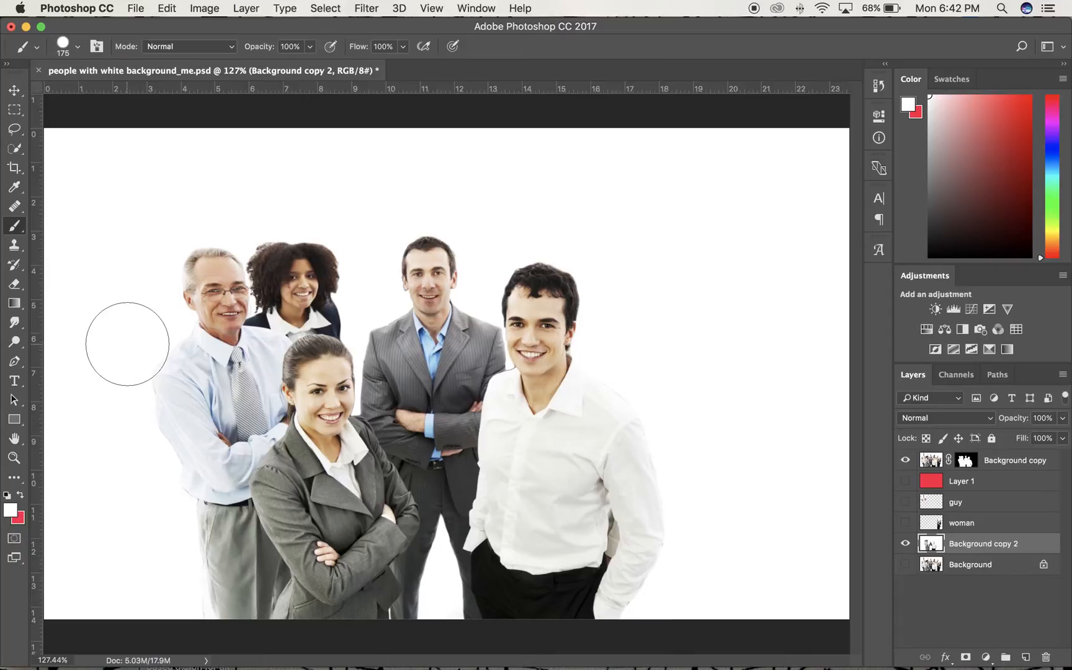
Step: Mask out the stray fringe beside the grey-suited man's ear on the Background copy layer mask with an 8 px black brush
{"action": "key", "text": "super+equal"}
{"action": "key", "text": "super+equal"}
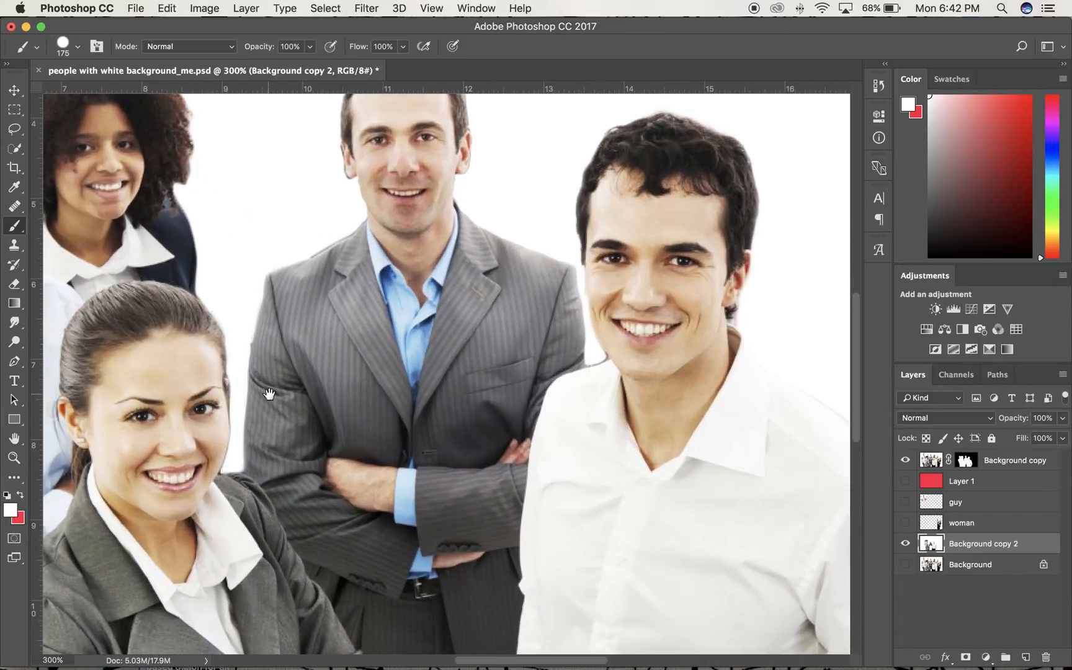
{"action": "key", "text": "super+equal"}
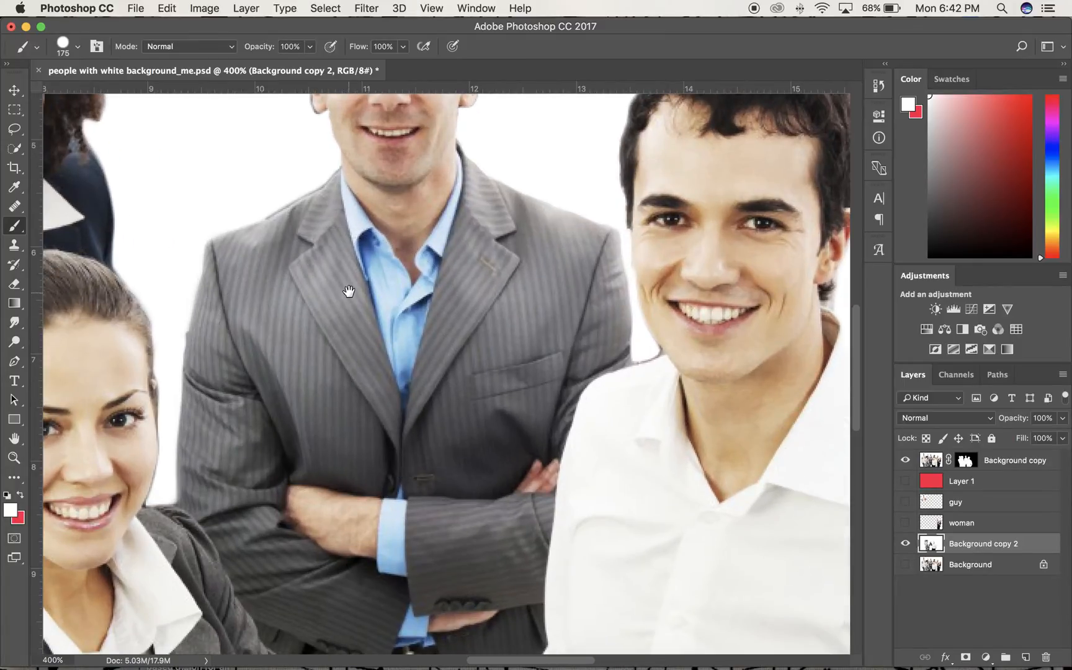
{"action": "scroll", "coordinate": [348, 292], "scroll_direction": "up", "scroll_amount": 10}
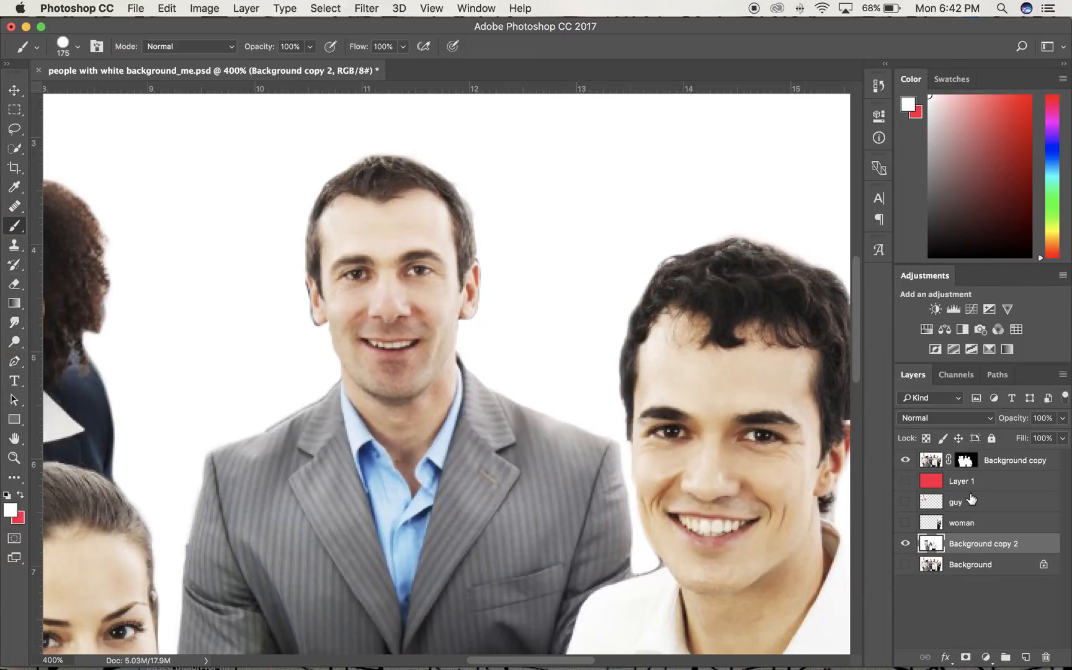
{"action": "left_click", "coordinate": [930, 462]}
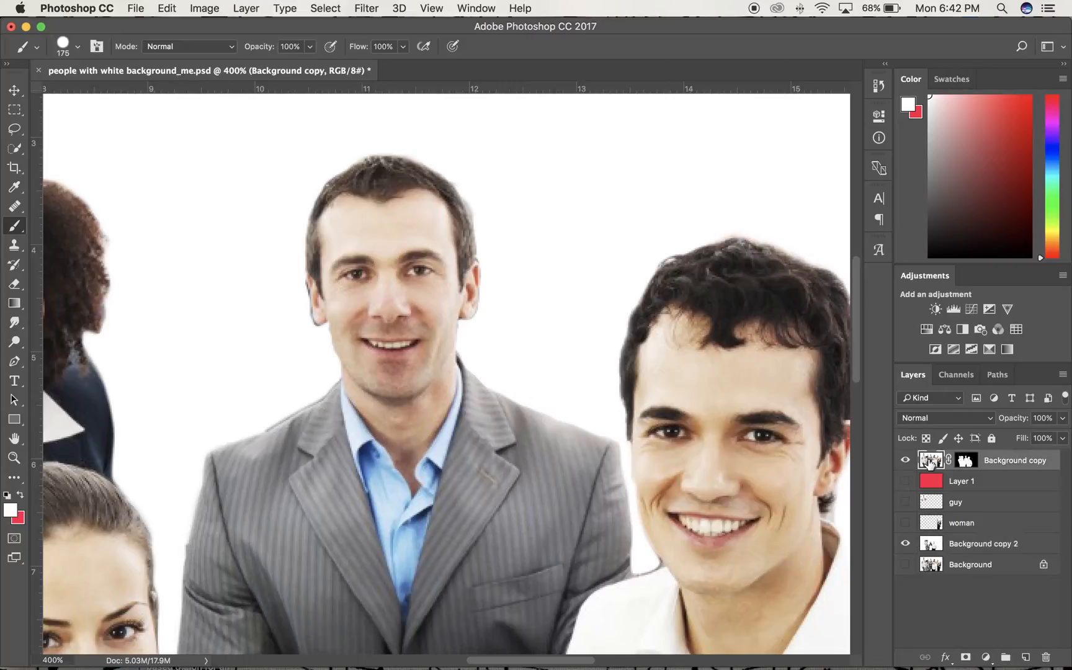
{"action": "left_click", "coordinate": [966, 461]}
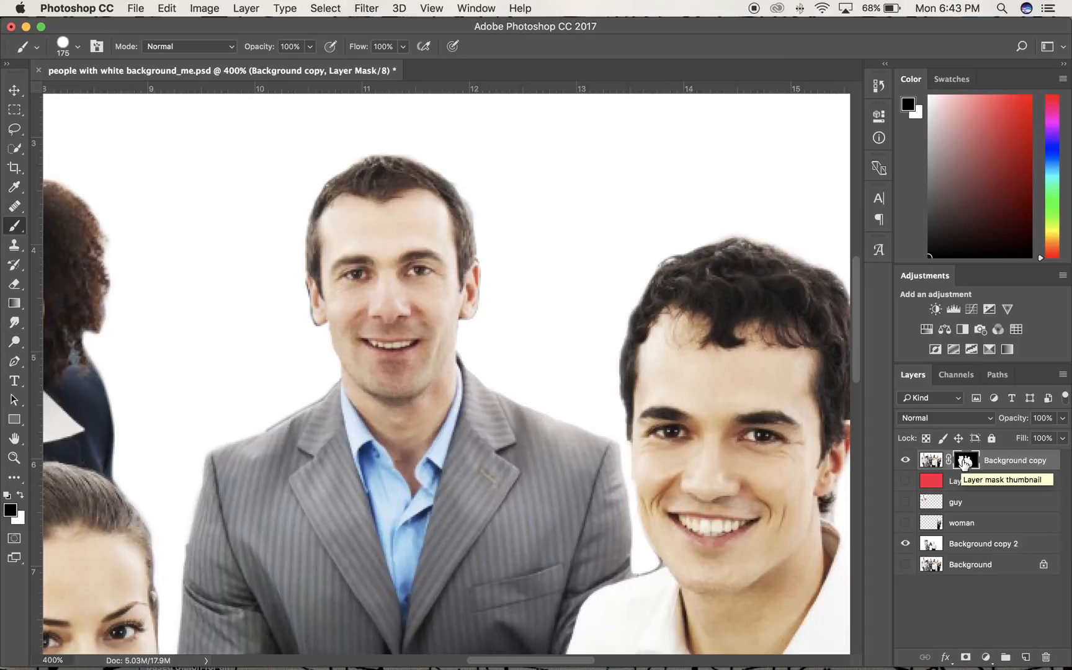
{"action": "left_click", "coordinate": [932, 460]}
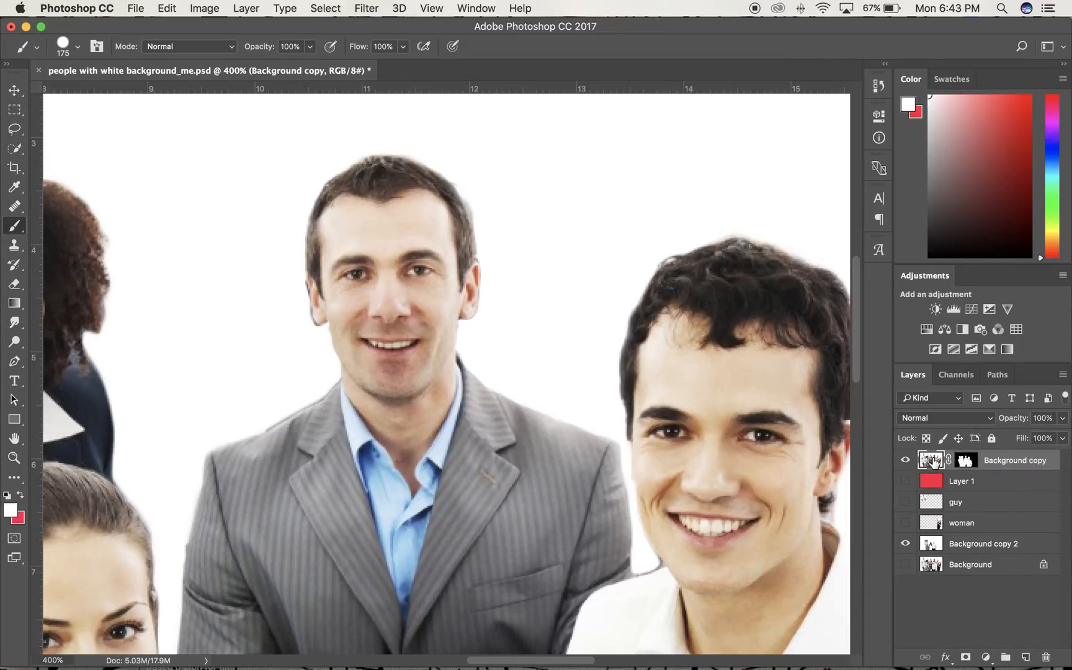
{"action": "left_click", "coordinate": [966, 462]}
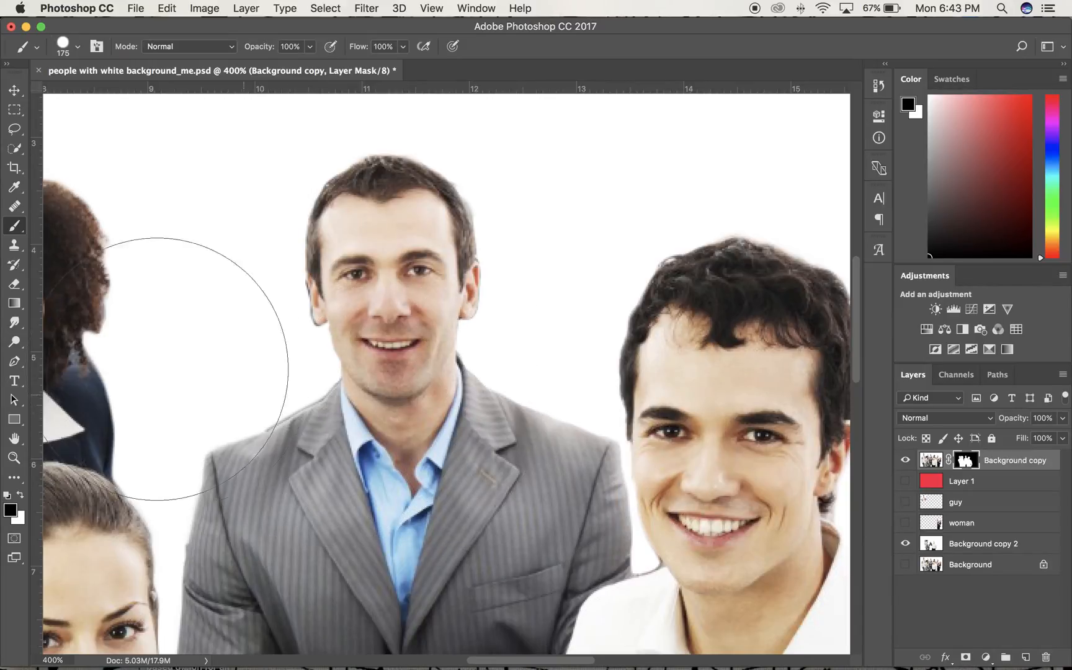
{"action": "key", "text": "bracketleft"}
{"action": "key", "text": "bracketleft"}
{"action": "key", "text": "bracketleft"}
{"action": "key", "text": "bracketleft"}
{"action": "key", "text": "bracketleft"}
{"action": "key", "text": "bracketleft"}
{"action": "key", "text": "bracketleft"}
{"action": "key", "text": "bracketleft"}
{"action": "key", "text": "bracketleft"}
{"action": "key", "text": "bracketleft"}
{"action": "key", "text": "bracketleft"}
{"action": "key", "text": "bracketleft"}
{"action": "key", "text": "bracketleft"}
{"action": "key", "text": "bracketleft"}
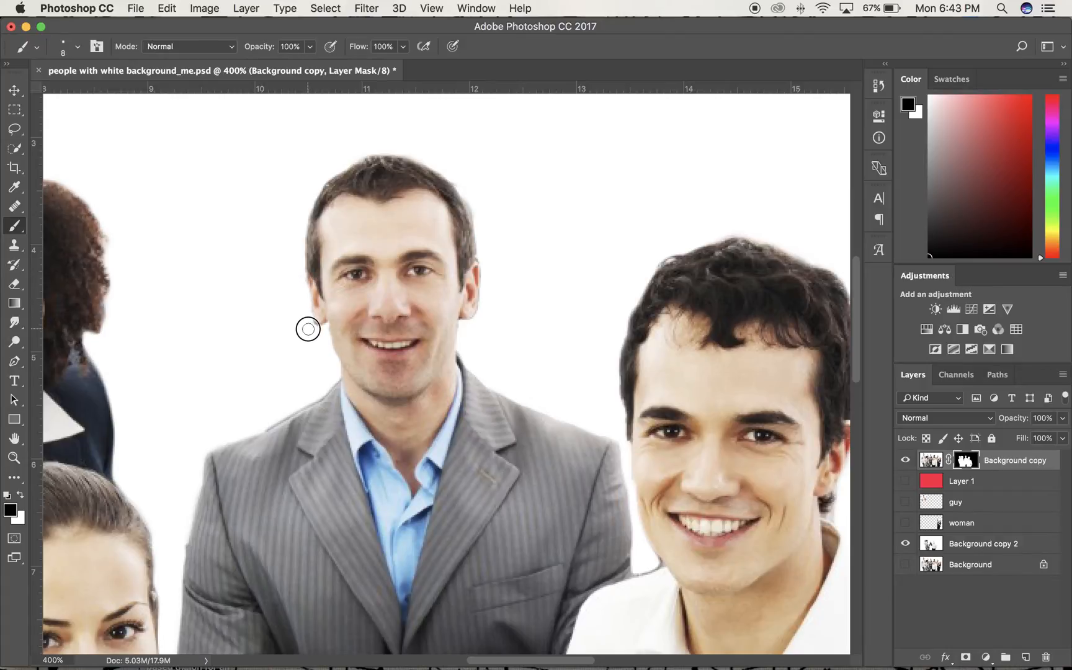
{"action": "mouse_move", "coordinate": [315, 333]}
{"action": "left_mouse_down"}
{"action": "mouse_move", "coordinate": [309, 325]}
{"action": "mouse_move", "coordinate": [317, 337]}
{"action": "left_mouse_up"}
{"action": "scroll", "coordinate": [530, 353], "scroll_direction": "down", "scroll_amount": 3}
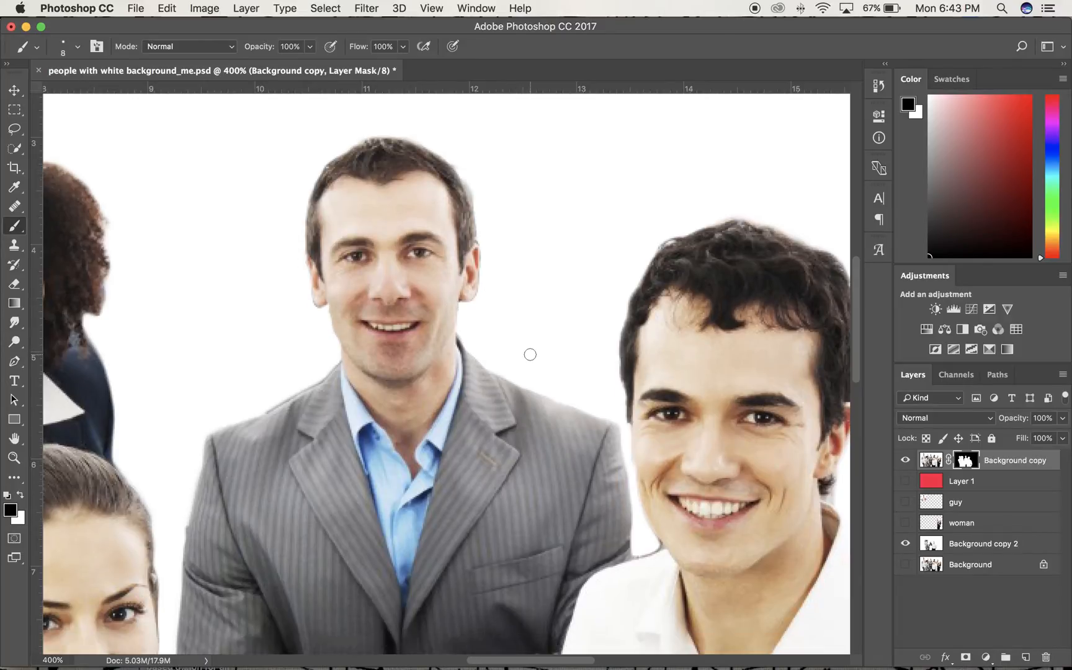
Step: Mask out the remaining fringes along both men's shoulders and the front woman's neck, and restore her jacket shoulder by painting white on the mask
{"action": "left_click_drag", "start_coordinate": [261, 390], "coordinate": [319, 355]}
{"action": "scroll", "coordinate": [449, 412], "scroll_direction": "down", "scroll_amount": 10}
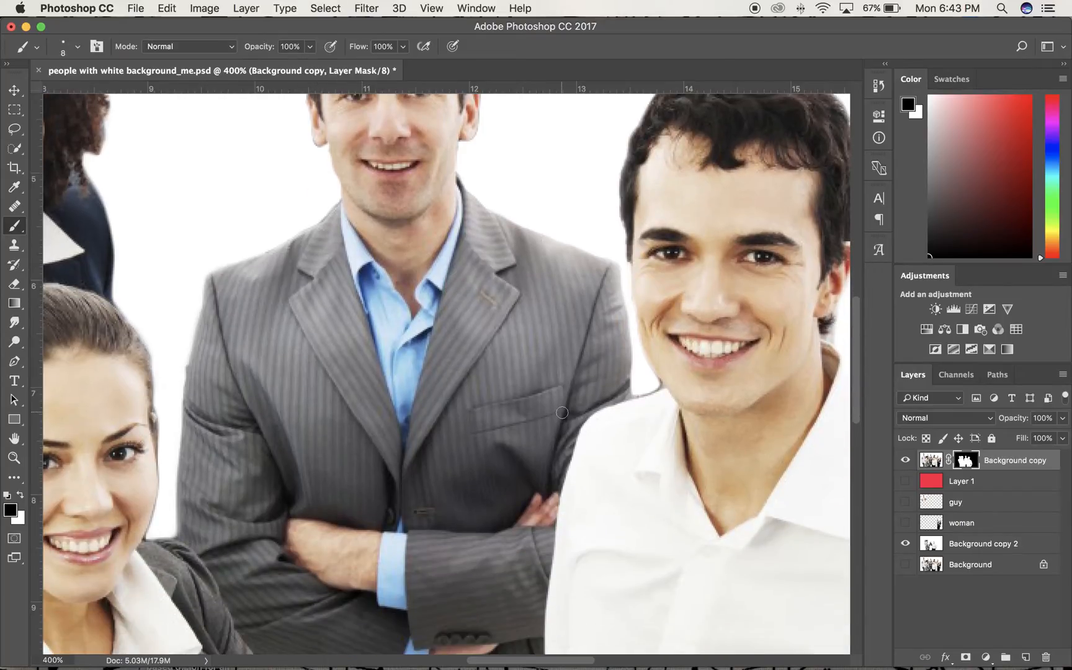
{"action": "mouse_move", "coordinate": [636, 392]}
{"action": "left_mouse_down"}
{"action": "mouse_move", "coordinate": [660, 388]}
{"action": "mouse_move", "coordinate": [646, 378]}
{"action": "mouse_move", "coordinate": [640, 391]}
{"action": "left_mouse_up"}
{"action": "mouse_move", "coordinate": [148, 536]}
{"action": "left_mouse_down"}
{"action": "mouse_move", "coordinate": [163, 462]}
{"action": "mouse_move", "coordinate": [164, 471]}
{"action": "left_mouse_up"}
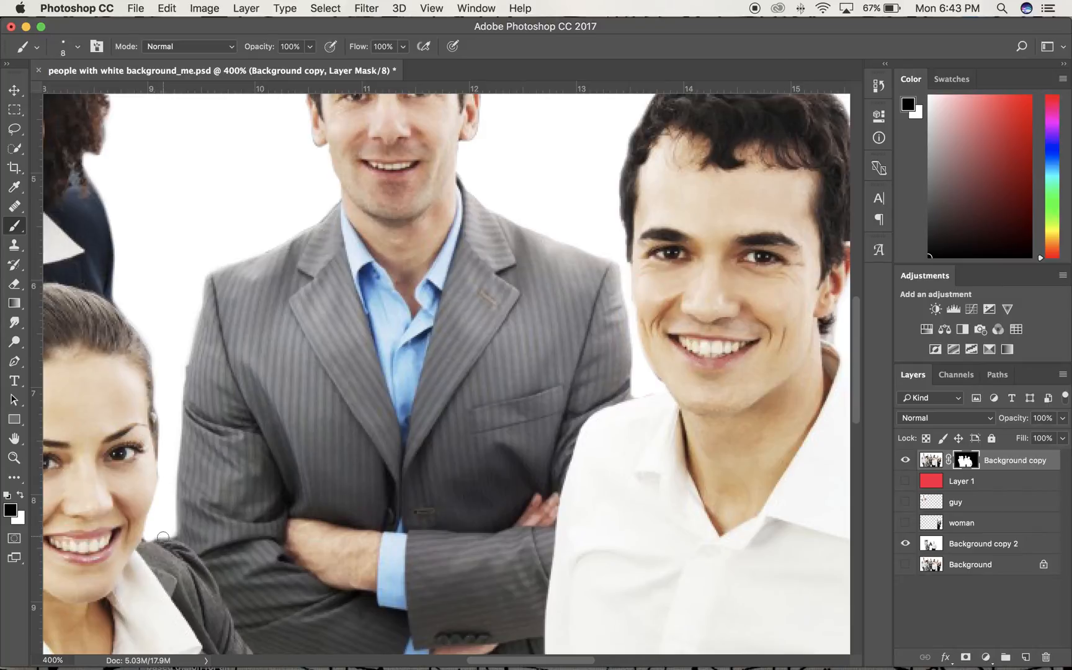
{"action": "left_click", "coordinate": [21, 495]}
{"action": "mouse_move", "coordinate": [154, 550]}
{"action": "left_mouse_down"}
{"action": "mouse_move", "coordinate": [144, 546]}
{"action": "mouse_move", "coordinate": [168, 547]}
{"action": "left_mouse_up"}
Step: Examine the cutout edges of the front group from the heads to the legs, including the whole composition
{"action": "scroll", "coordinate": [374, 547], "scroll_direction": "down", "scroll_amount": 10}
{"action": "scroll", "coordinate": [374, 547], "scroll_direction": "left", "scroll_amount": 3}
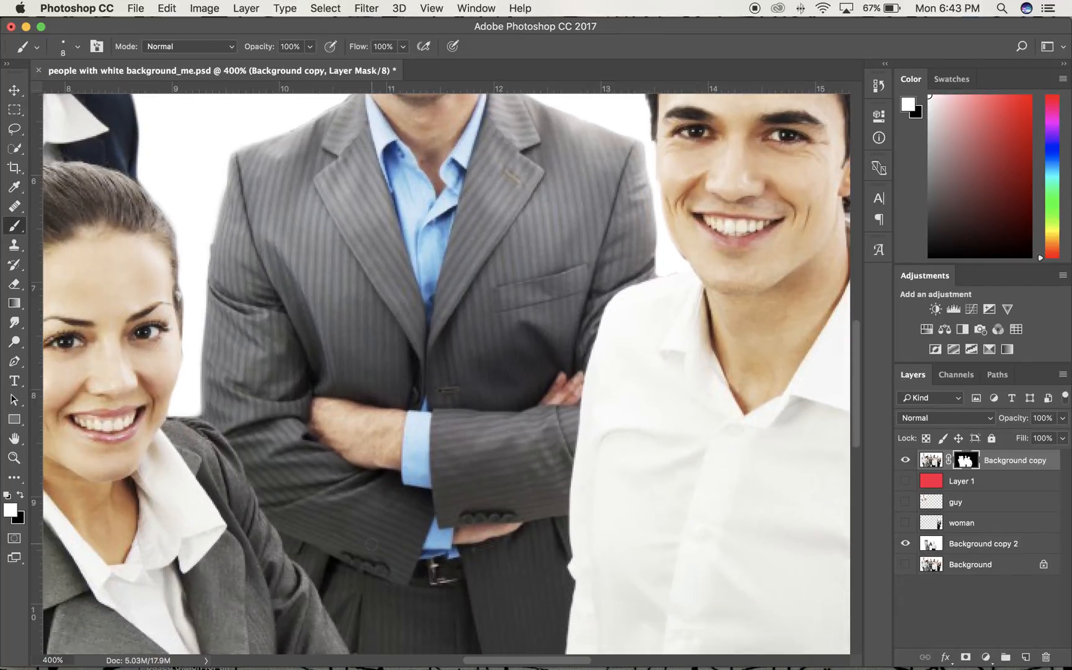
{"action": "scroll", "coordinate": [380, 549], "scroll_direction": "down", "scroll_amount": 1}
{"action": "scroll", "coordinate": [380, 549], "scroll_direction": "left", "scroll_amount": 1}
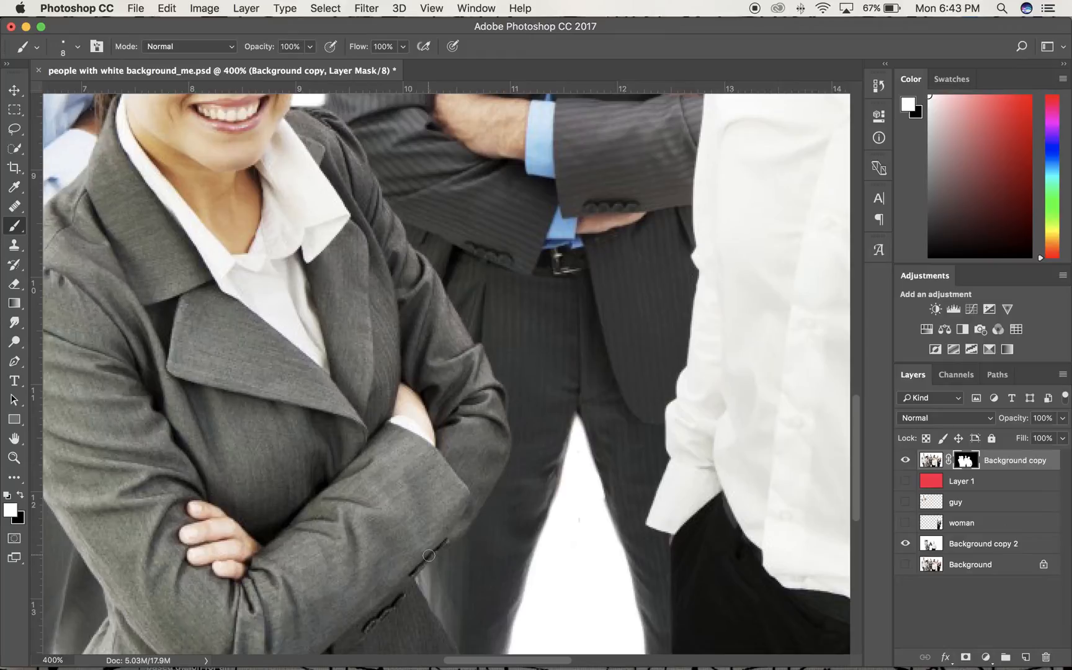
{"action": "scroll", "coordinate": [428, 556], "scroll_direction": "up", "scroll_amount": 15}
{"action": "scroll", "coordinate": [429, 555], "scroll_direction": "right", "scroll_amount": 1}
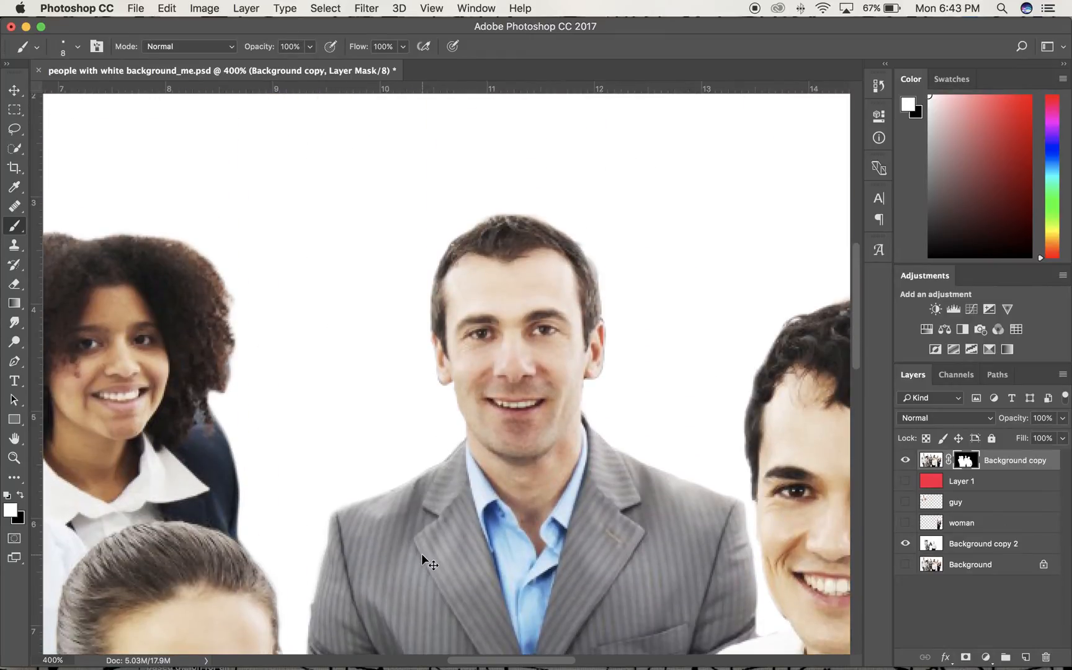
{"action": "key", "text": "super+minus"}
{"action": "key", "text": "super+minus"}
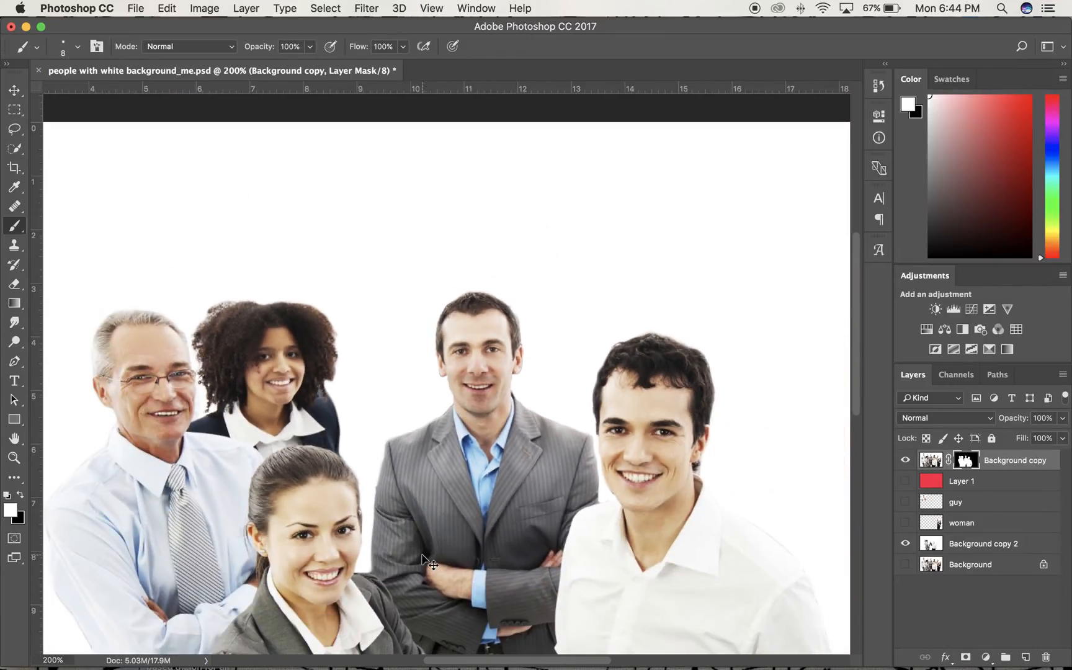
{"action": "key", "text": "super+minus"}
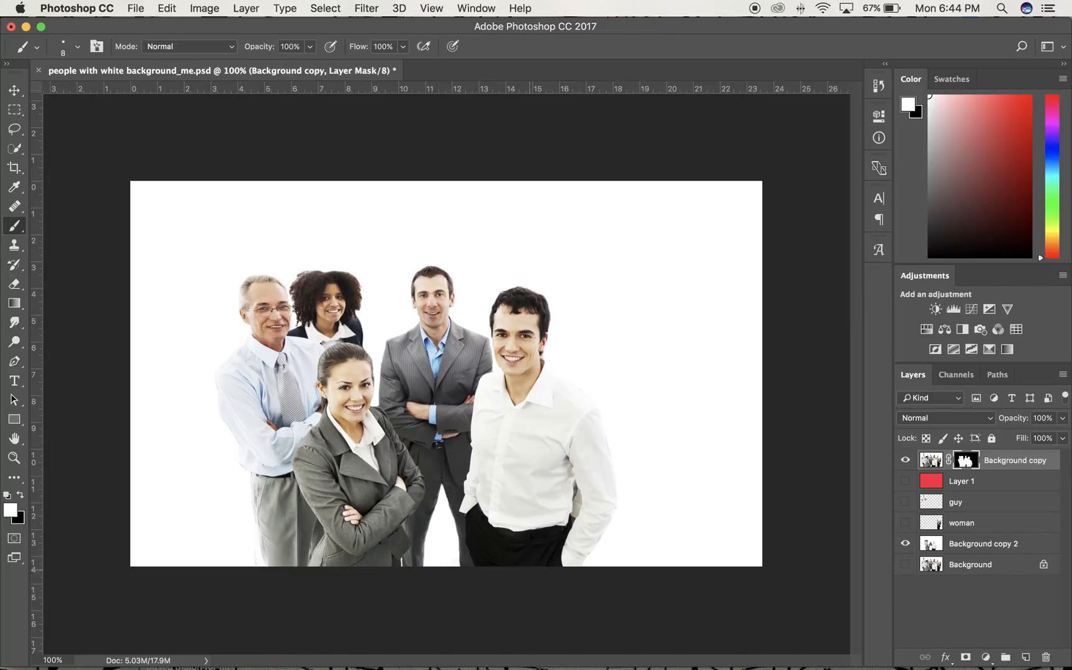
Step: Show the guy layer and move him behind the group, between the curly-haired woman and the grey-suited man
{"action": "left_click", "coordinate": [972, 507]}
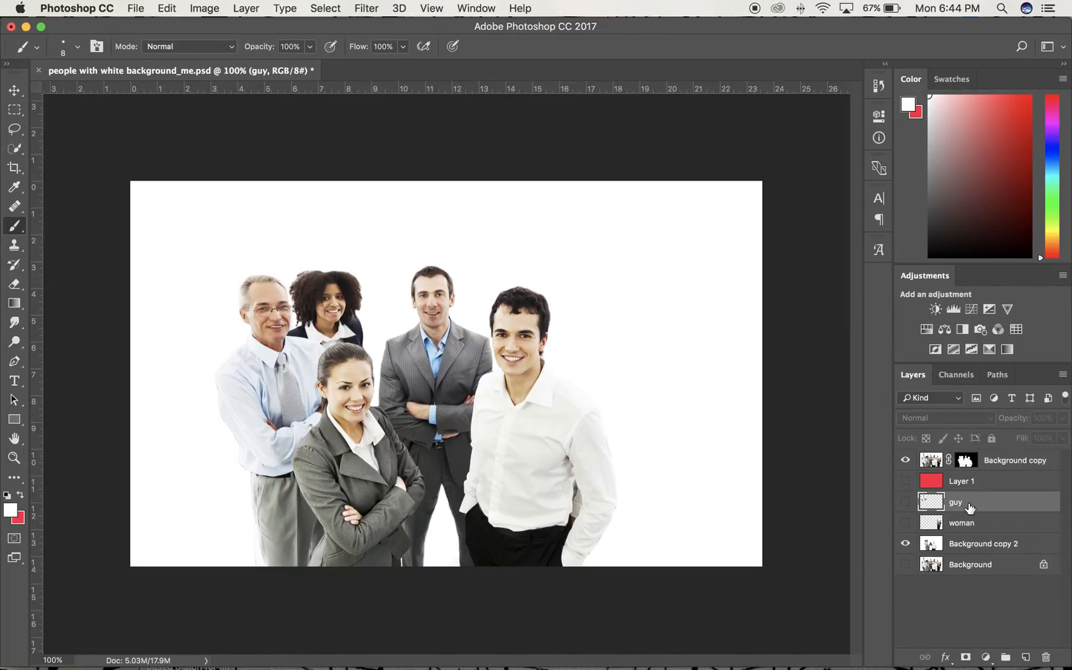
{"action": "left_click", "coordinate": [905, 502]}
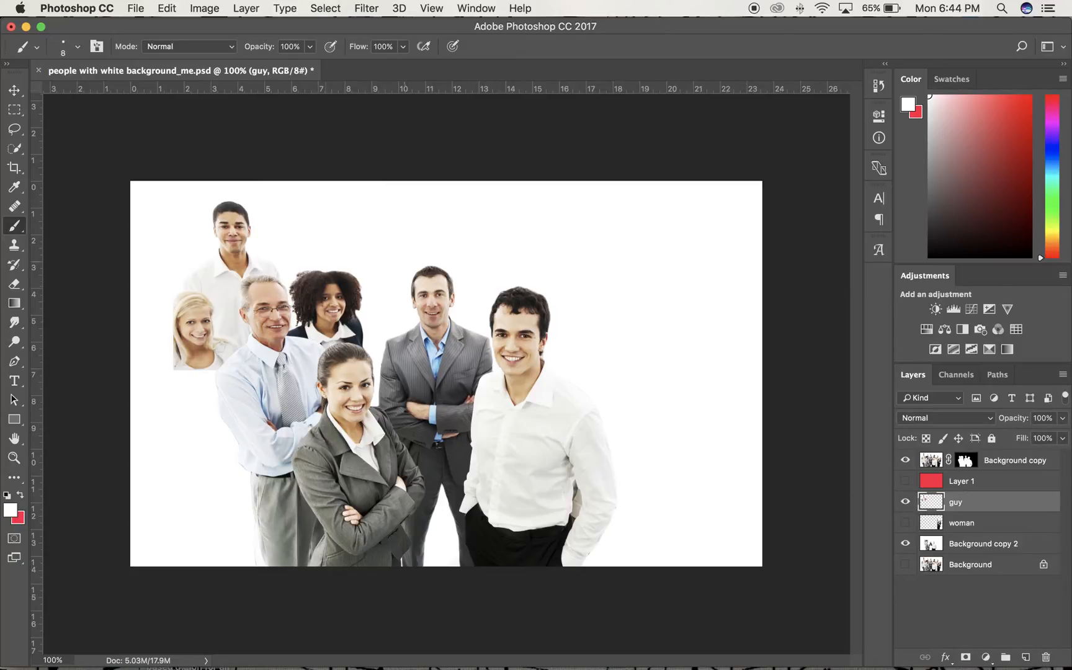
{"action": "left_click", "coordinate": [14, 91]}
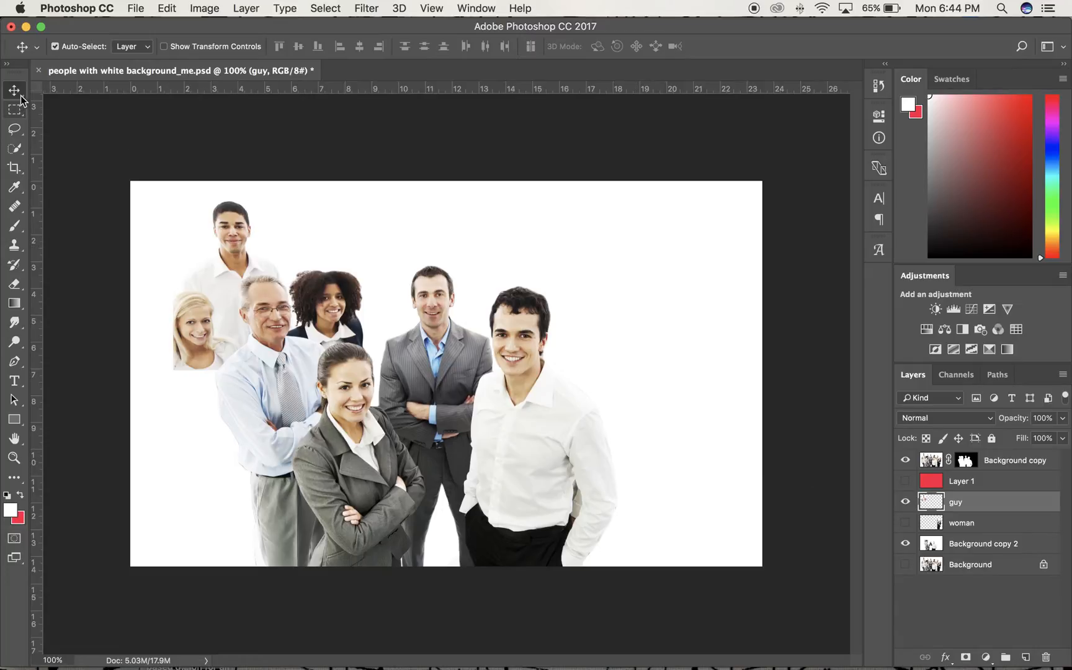
{"action": "left_click_drag", "start_coordinate": [215, 268], "coordinate": [366, 310]}
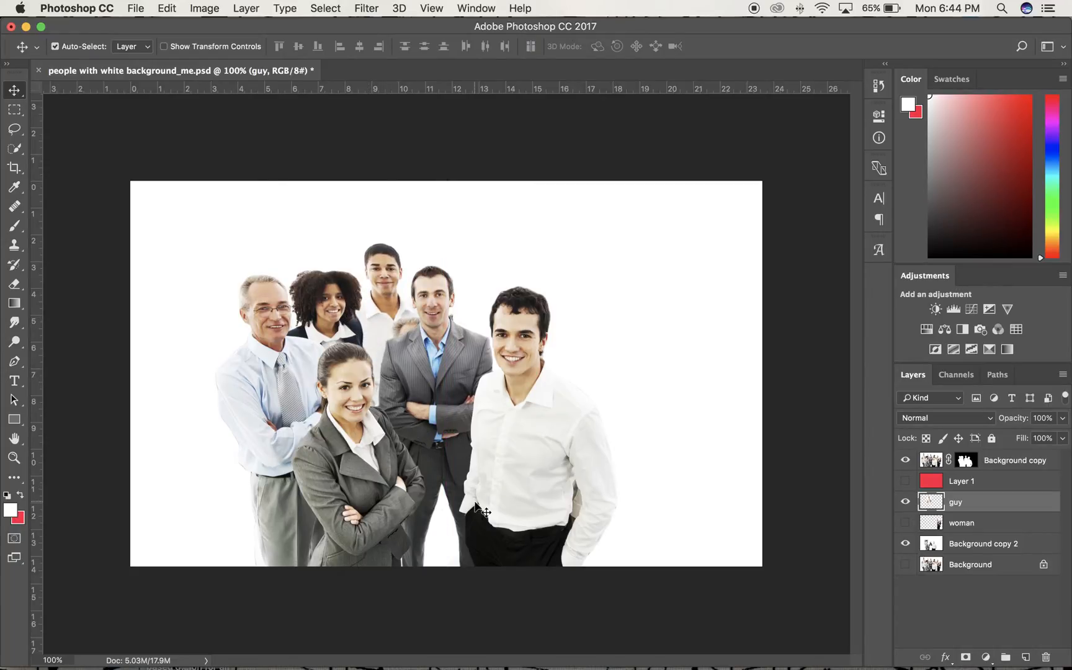
Step: Fine-tune the guy's position by shifting him slightly down and nudging him right, closer to the grey-suited man
{"action": "key", "text": "super+equal"}
{"action": "key", "text": "super+equal"}
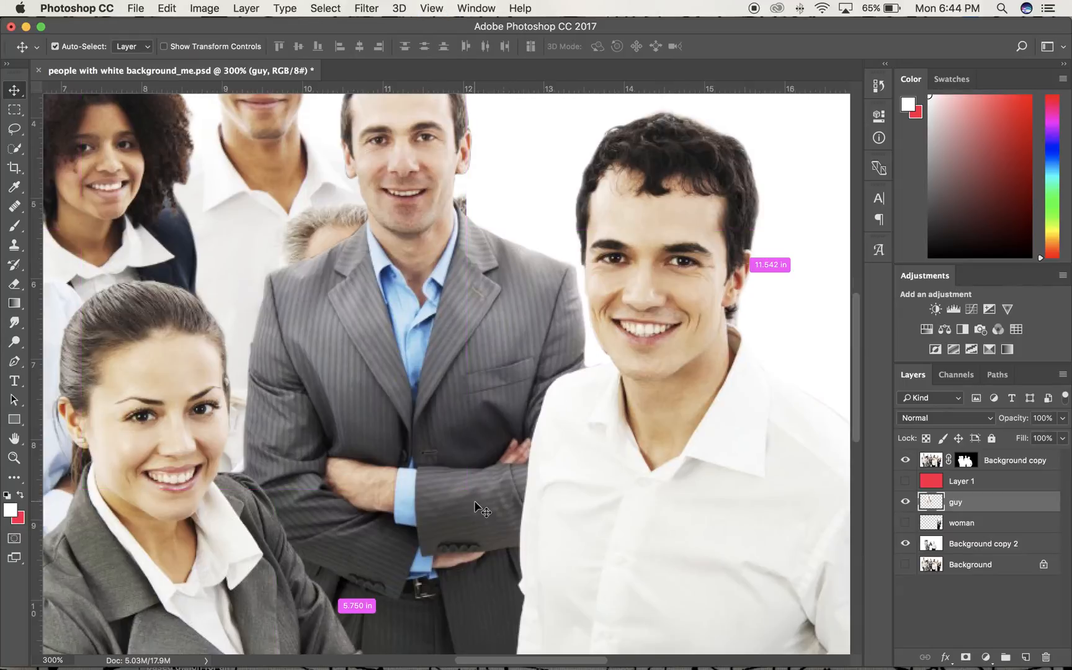
{"action": "key", "text": "super+minus"}
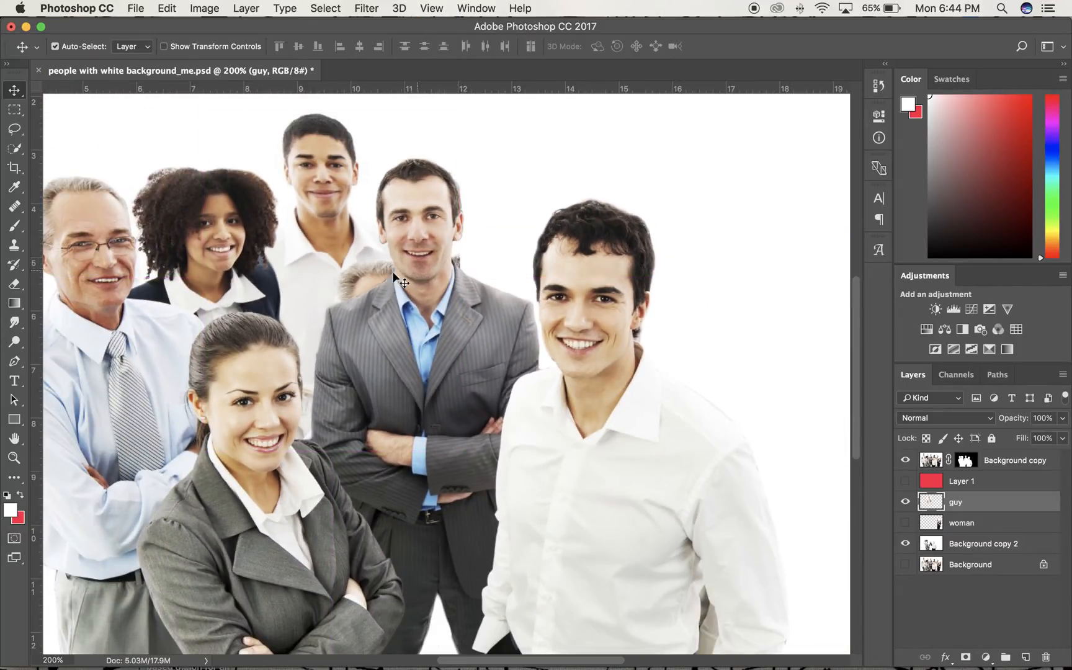
{"action": "left_click_drag", "start_coordinate": [309, 286], "coordinate": [320, 298]}
{"action": "key", "text": "Right"}
{"action": "key", "text": "Right"}
{"action": "key", "text": "Right"}
{"action": "key", "text": "Right"}
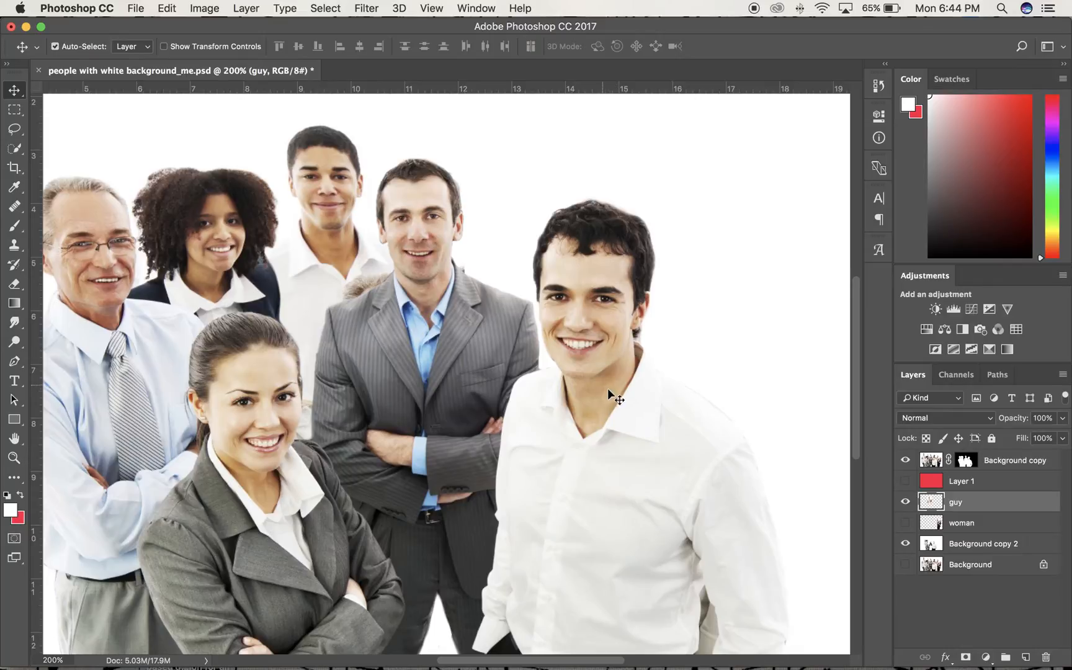
Step: Clone the guy's white shirt over the grey-haired head behind the suited man's shoulder with a 40 px Clone Stamp
{"action": "left_click", "coordinate": [13, 245]}
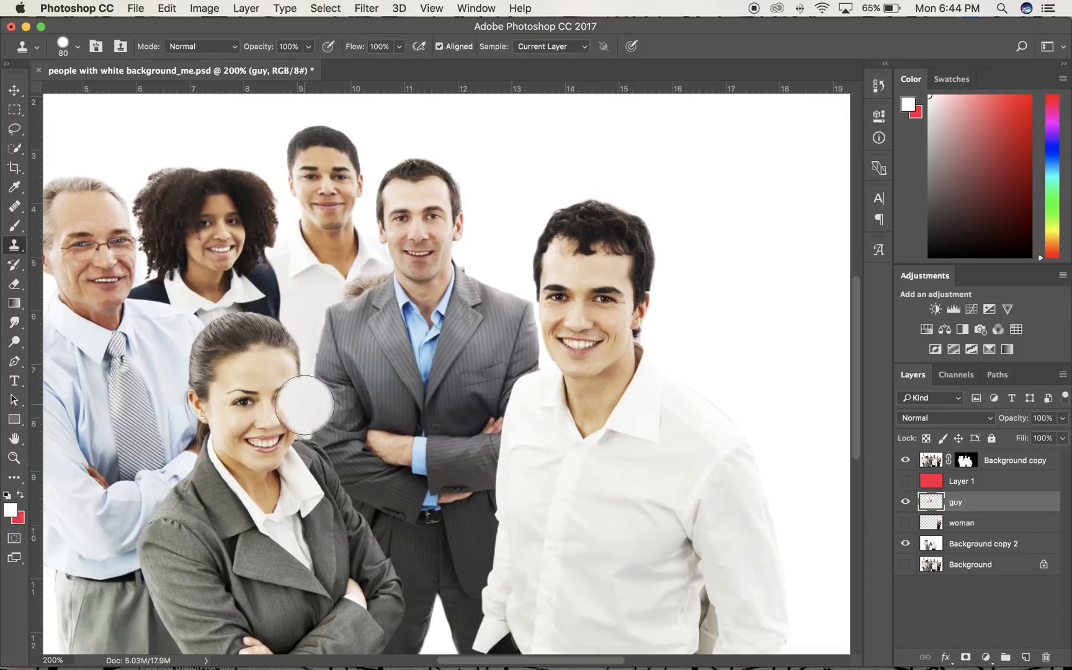
{"action": "mouse_move", "coordinate": [307, 411]}
{"action": "left_mouse_down"}
{"action": "mouse_move", "coordinate": [306, 422]}
{"action": "mouse_move", "coordinate": [309, 408]}
{"action": "left_mouse_up"}
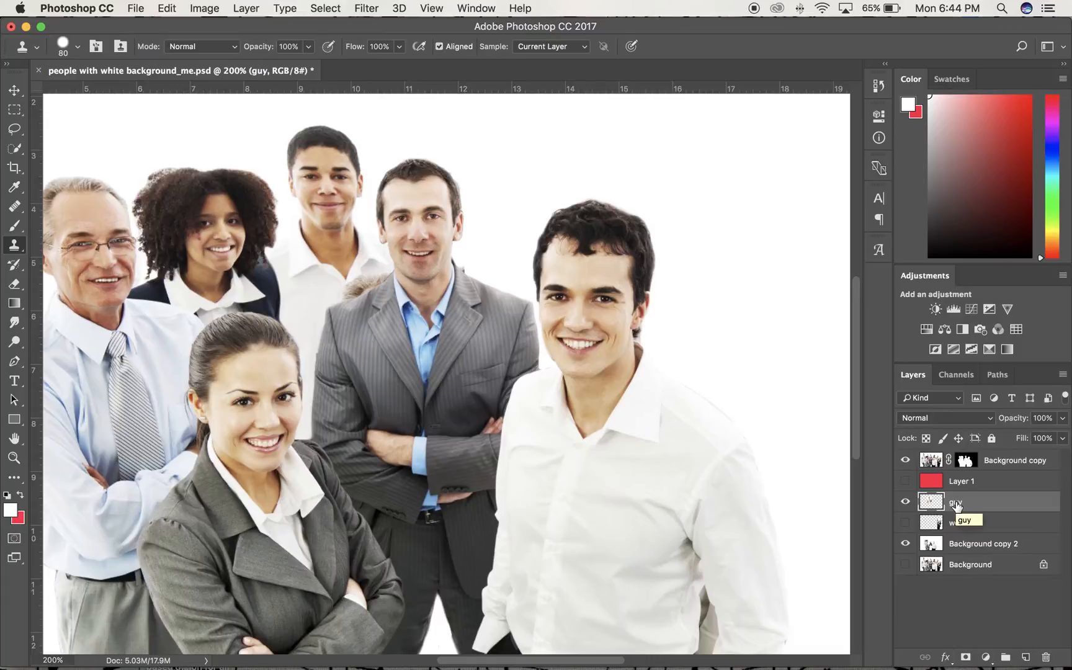
{"action": "left_click", "coordinate": [490, 231], "text": "alt"}
{"action": "left_click_drag", "start_coordinate": [478, 261], "coordinate": [473, 262]}
{"action": "left_click_drag", "start_coordinate": [392, 271], "coordinate": [353, 293]}
{"action": "key", "text": "super+equal"}
{"action": "key", "text": "super+equal"}
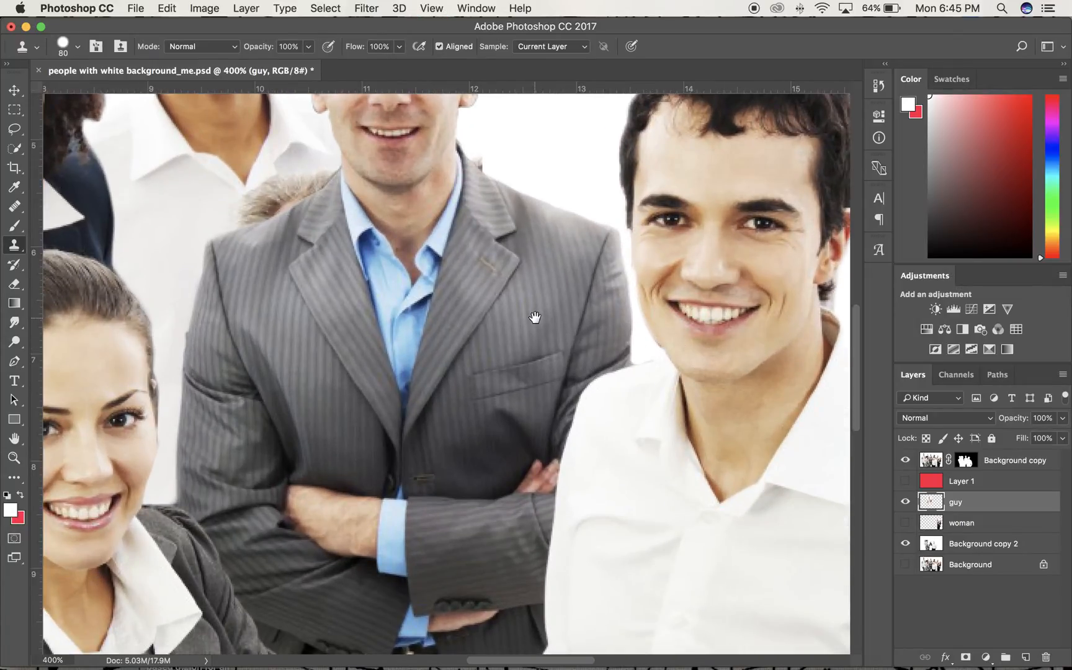
{"action": "left_click_drag", "start_coordinate": [537, 317], "coordinate": [541, 318]}
{"action": "scroll", "coordinate": [540, 318], "scroll_direction": "left", "scroll_amount": 5}
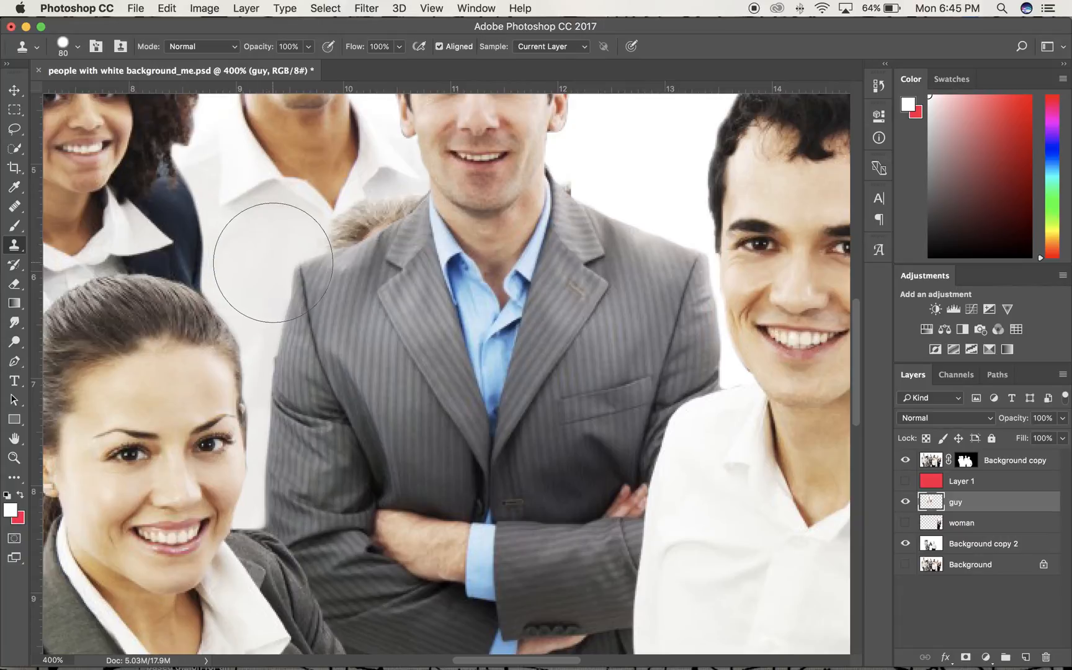
{"action": "key", "text": "bracketleft"}
{"action": "key", "text": "bracketleft"}
{"action": "key", "text": "bracketleft"}
{"action": "key", "text": "bracketleft"}
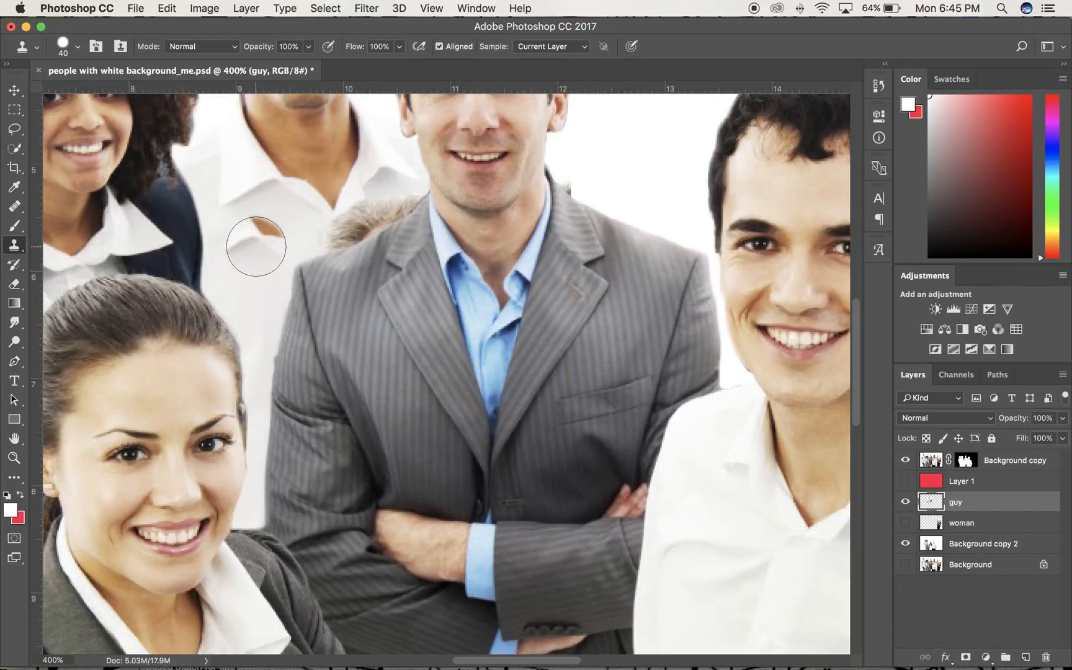
{"action": "left_click", "coordinate": [256, 248], "text": "alt"}
{"action": "mouse_move", "coordinate": [306, 246]}
{"action": "left_mouse_down"}
{"action": "mouse_move", "coordinate": [345, 244]}
{"action": "mouse_move", "coordinate": [376, 211]}
{"action": "mouse_move", "coordinate": [399, 221]}
{"action": "mouse_move", "coordinate": [422, 211]}
{"action": "mouse_move", "coordinate": [402, 219]}
{"action": "mouse_move", "coordinate": [410, 216]}
{"action": "left_mouse_up"}
Step: Try to clone shirt texture over the dark remnant at the suited man's other shoulder, and undo the stroke
{"action": "left_click", "coordinate": [276, 251], "text": "alt"}
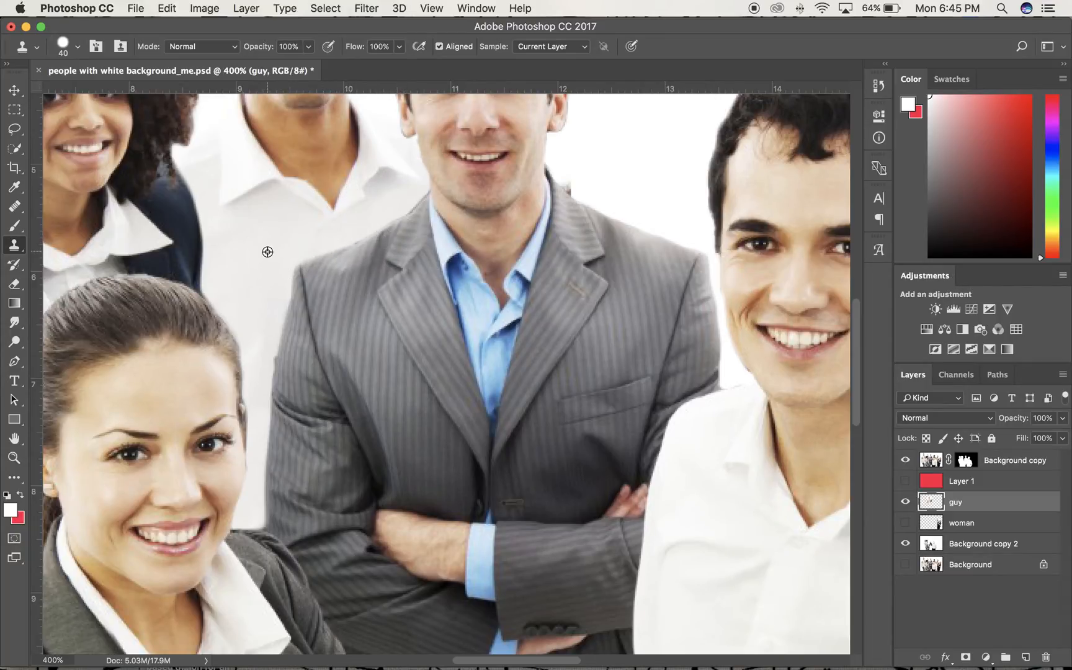
{"action": "left_click_drag", "start_coordinate": [572, 193], "coordinate": [579, 190]}
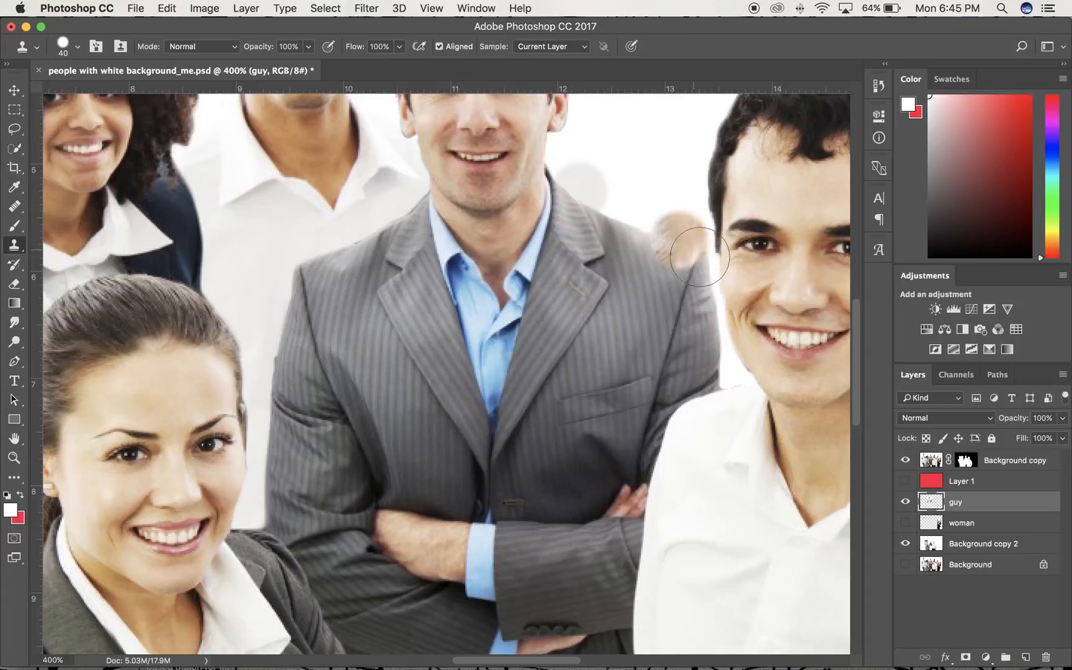
{"action": "key", "text": "super+z"}
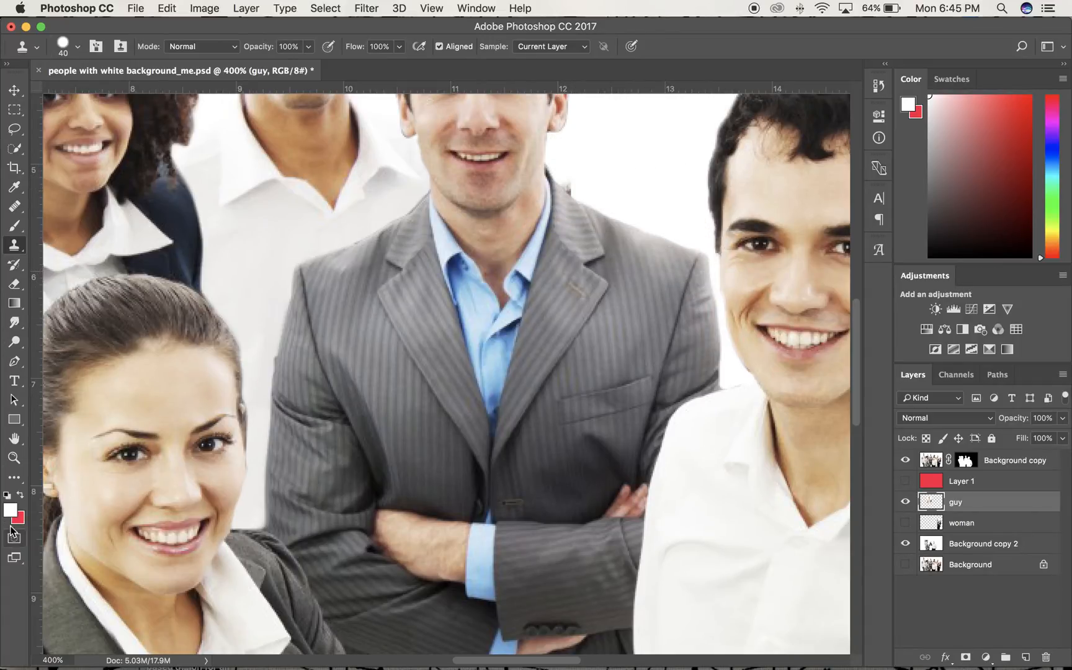
Step: Reset the colors with white as foreground and paint out the dark remnant behind the suited man's collar on the guy layer
{"action": "left_click", "coordinate": [7, 494]}
{"action": "left_click", "coordinate": [21, 495]}
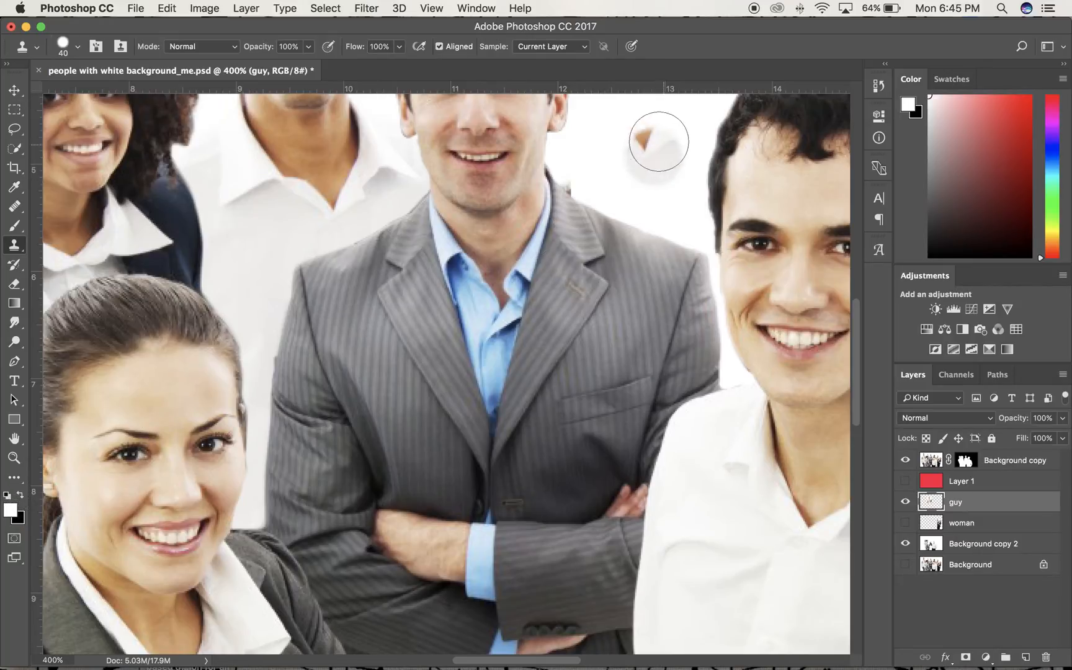
{"action": "left_click", "coordinate": [15, 227]}
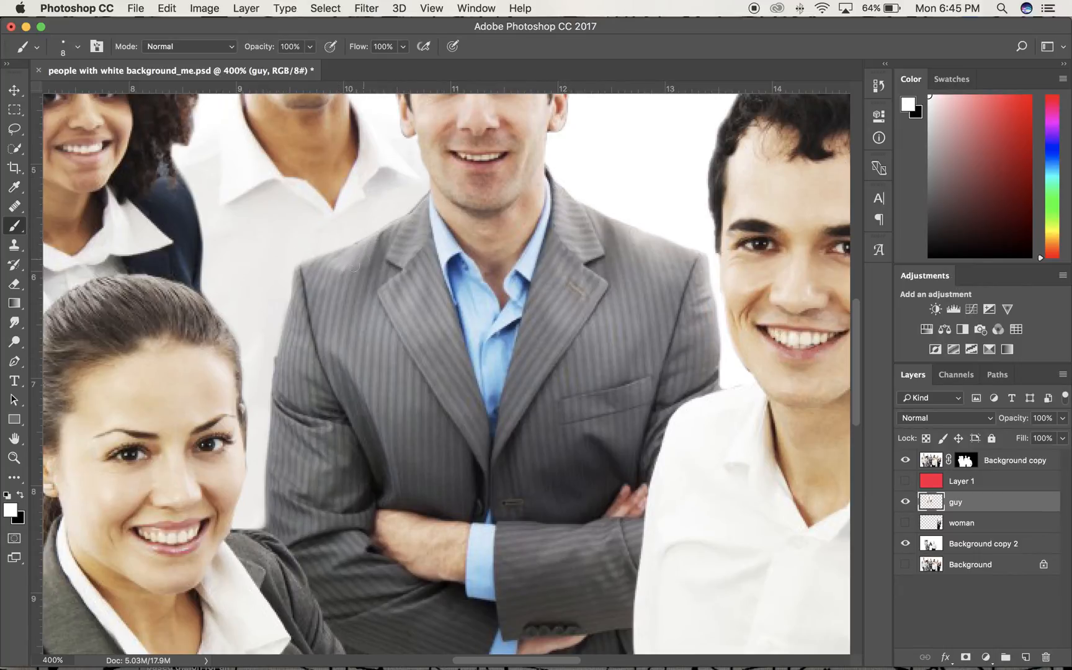
Step: Show the woman layer, make it the active layer, and check its content against the composite
{"action": "key", "text": "super+minus"}
{"action": "key", "text": "super+minus"}
{"action": "key", "text": "super+minus"}
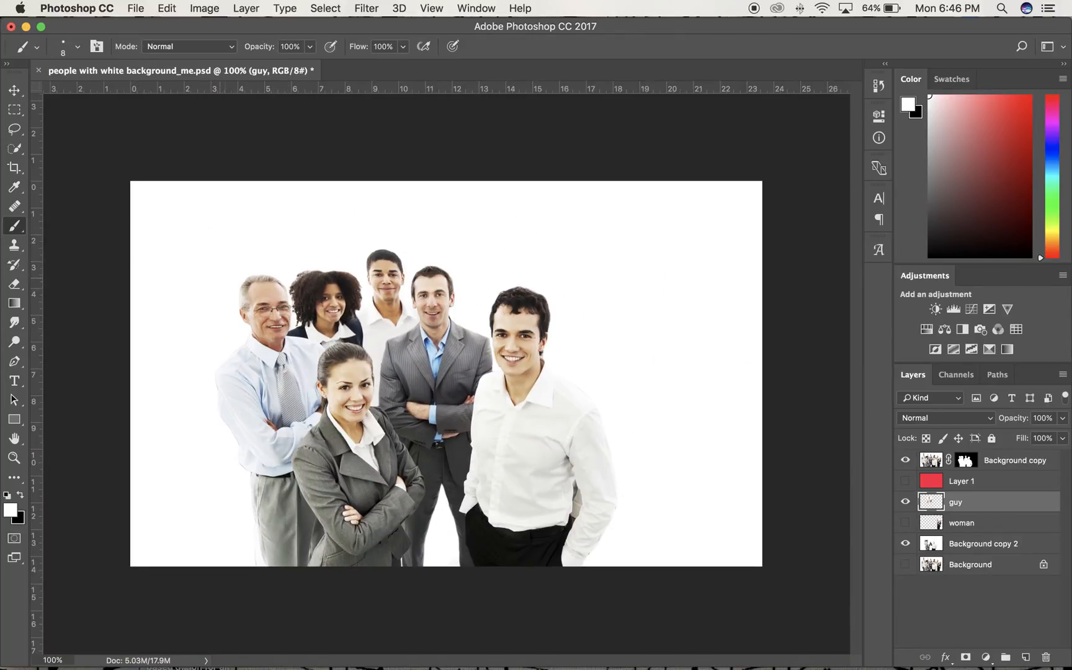
{"action": "left_click", "coordinate": [905, 523]}
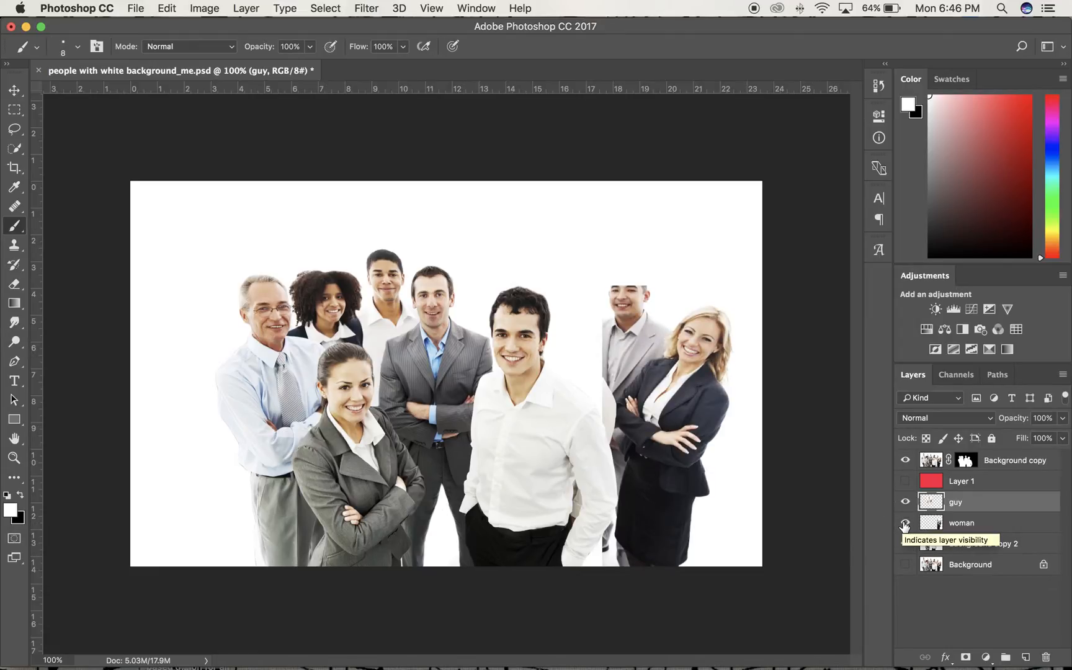
{"action": "left_click", "coordinate": [980, 526]}
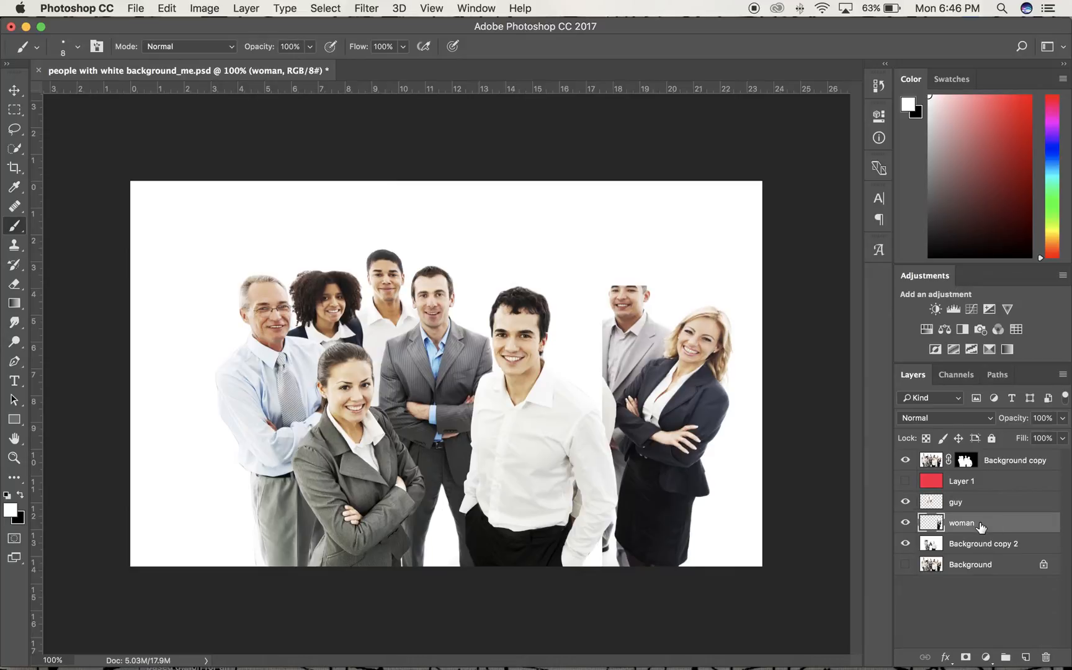
{"action": "left_click", "coordinate": [905, 523]}
{"action": "left_click", "coordinate": [905, 523]}
{"action": "left_click", "coordinate": [963, 658]}
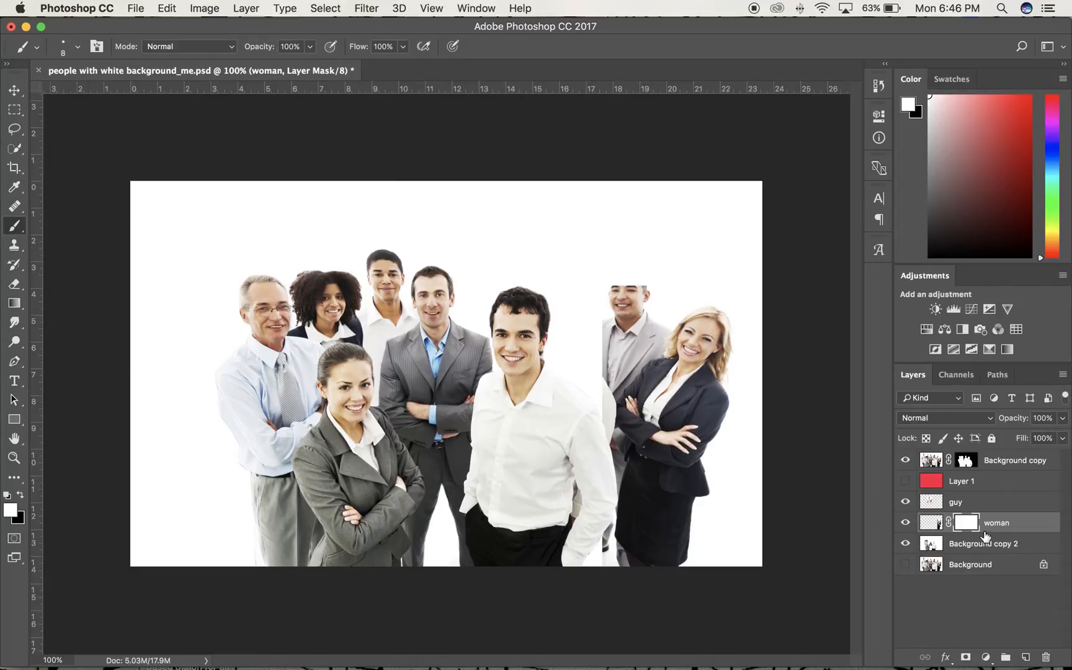
{"action": "left_click_drag", "start_coordinate": [968, 524], "coordinate": [1046, 661]}
{"action": "left_click", "coordinate": [480, 243]}
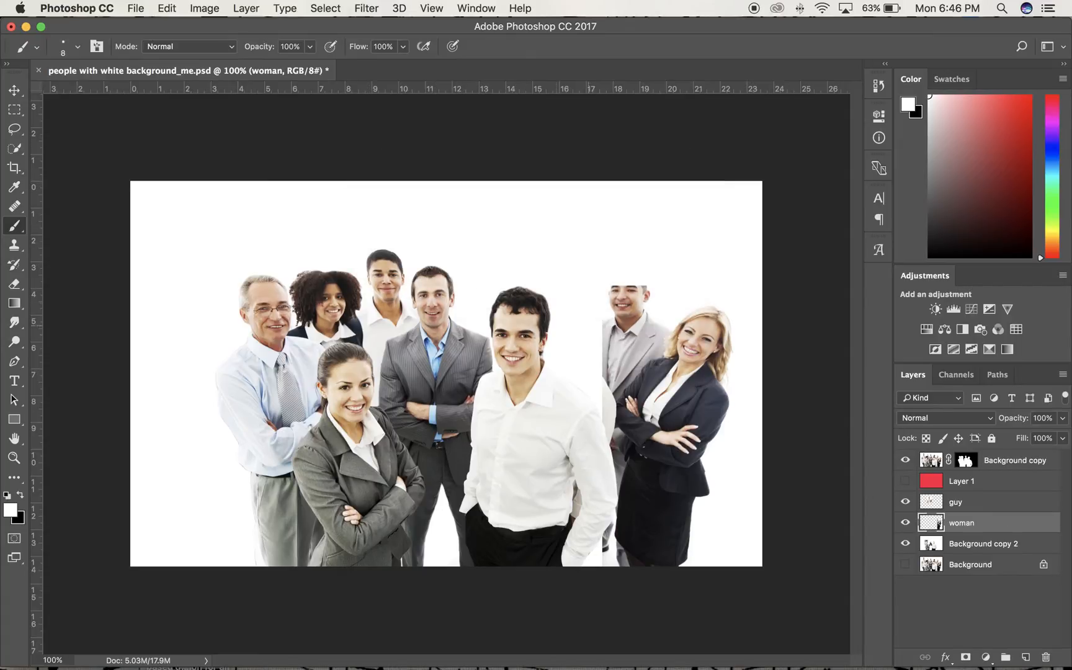
Step: Select the head and torso of the man in the light grey suit beside the blonde woman with the Quick Selection tool
{"action": "left_click", "coordinate": [15, 148]}
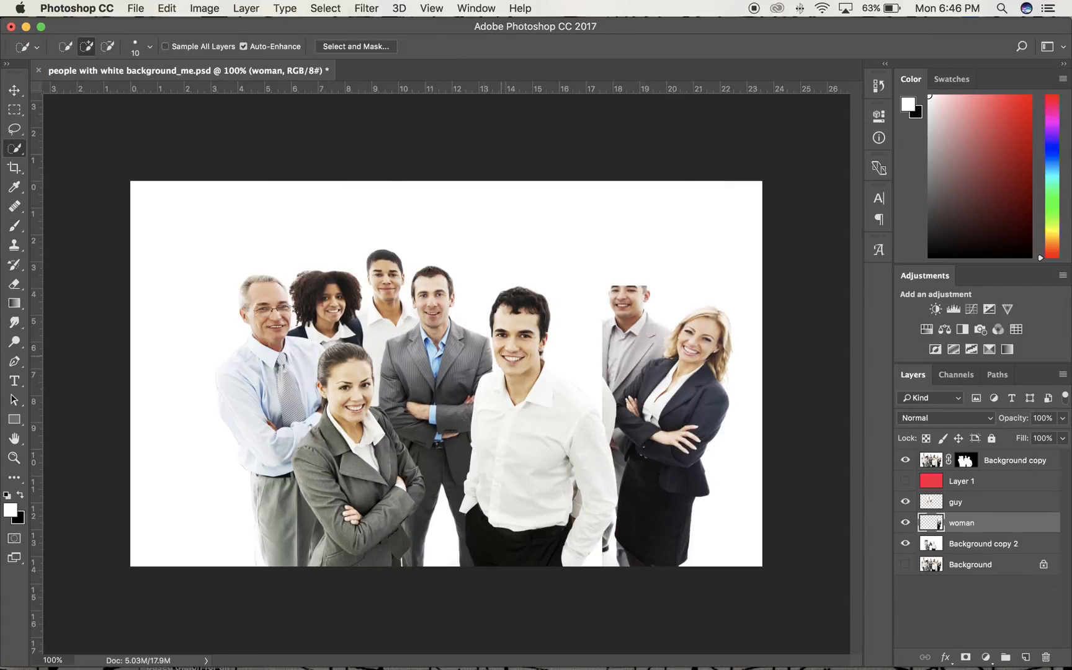
{"action": "key", "text": "super+equal"}
{"action": "key", "text": "super+equal"}
{"action": "key", "text": "super+equal"}
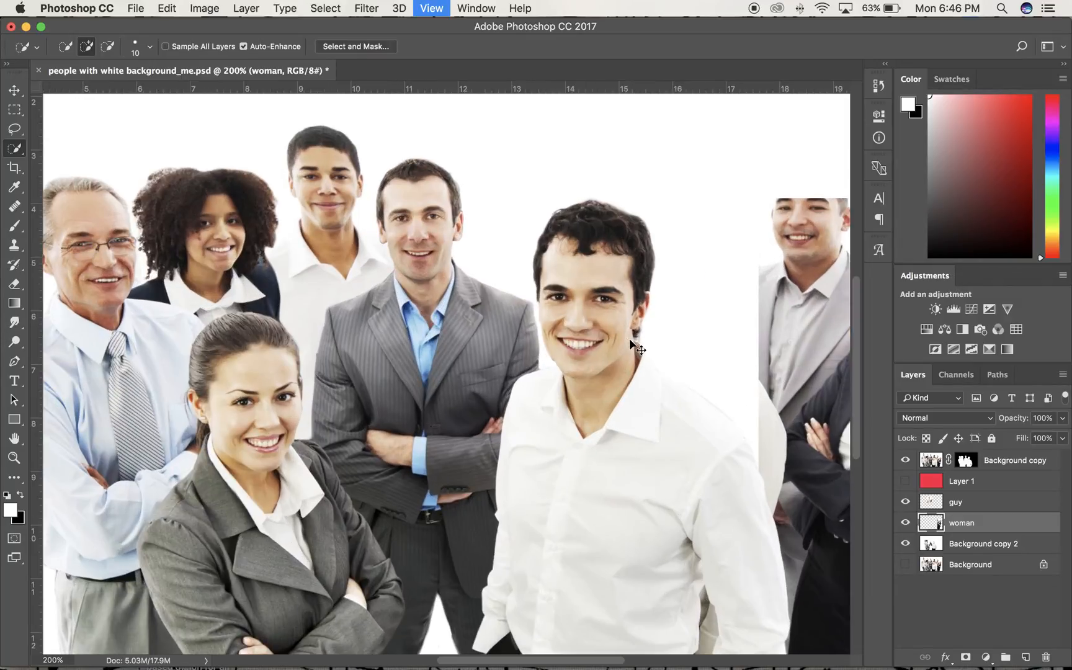
{"action": "scroll", "coordinate": [662, 339], "scroll_direction": "right", "scroll_amount": 15}
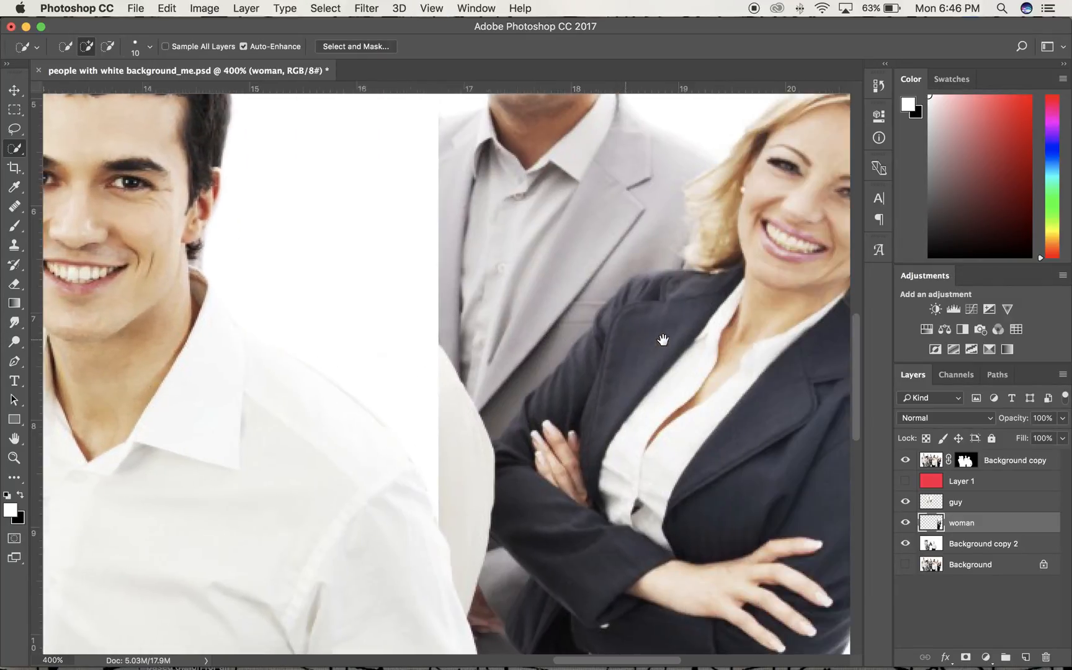
{"action": "scroll", "coordinate": [500, 287], "scroll_direction": "up", "scroll_amount": 10}
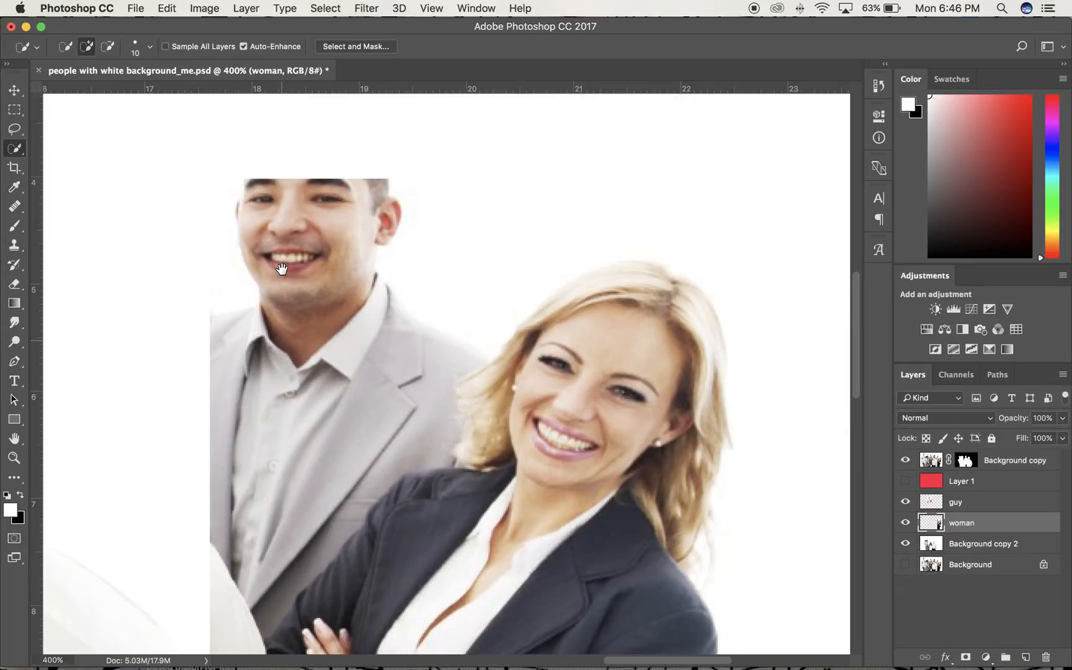
{"action": "scroll", "coordinate": [281, 269], "scroll_direction": "up", "scroll_amount": 2}
{"action": "mouse_move", "coordinate": [313, 277]}
{"action": "left_mouse_down"}
{"action": "mouse_move", "coordinate": [291, 257]}
{"action": "mouse_move", "coordinate": [318, 270]}
{"action": "mouse_move", "coordinate": [278, 270]}
{"action": "mouse_move", "coordinate": [264, 253]}
{"action": "mouse_move", "coordinate": [247, 269]}
{"action": "mouse_move", "coordinate": [252, 241]}
{"action": "left_mouse_up"}
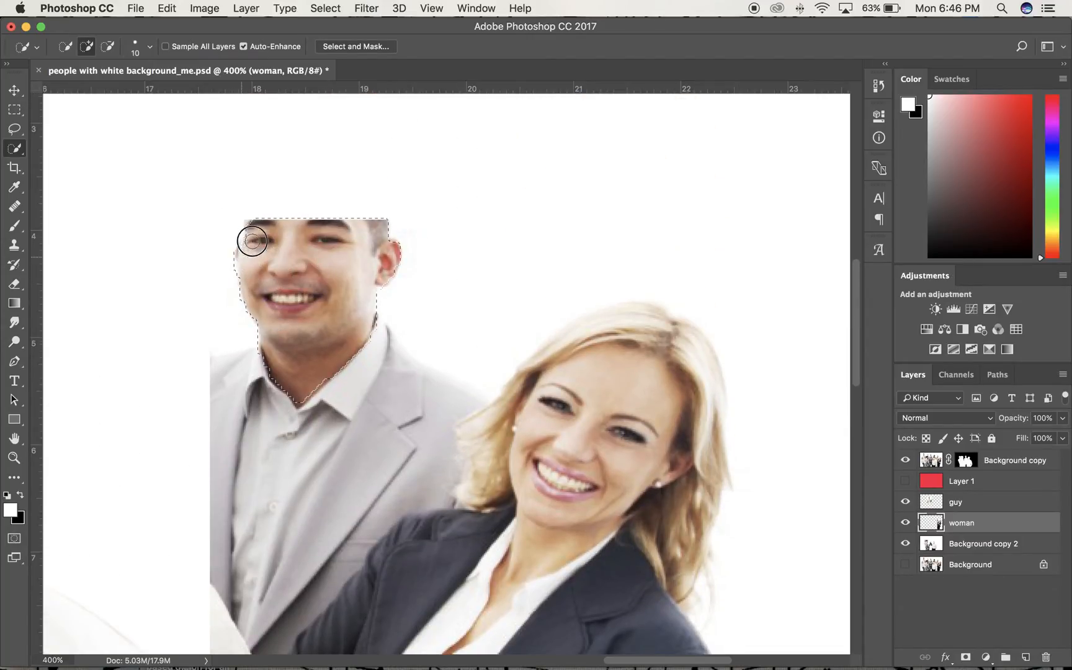
{"action": "mouse_move", "coordinate": [377, 267]}
{"action": "left_mouse_down"}
{"action": "mouse_move", "coordinate": [367, 337]}
{"action": "mouse_move", "coordinate": [396, 400]}
{"action": "mouse_move", "coordinate": [414, 410]}
{"action": "mouse_move", "coordinate": [412, 457]}
{"action": "mouse_move", "coordinate": [355, 504]}
{"action": "mouse_move", "coordinate": [298, 585]}
{"action": "left_mouse_up"}
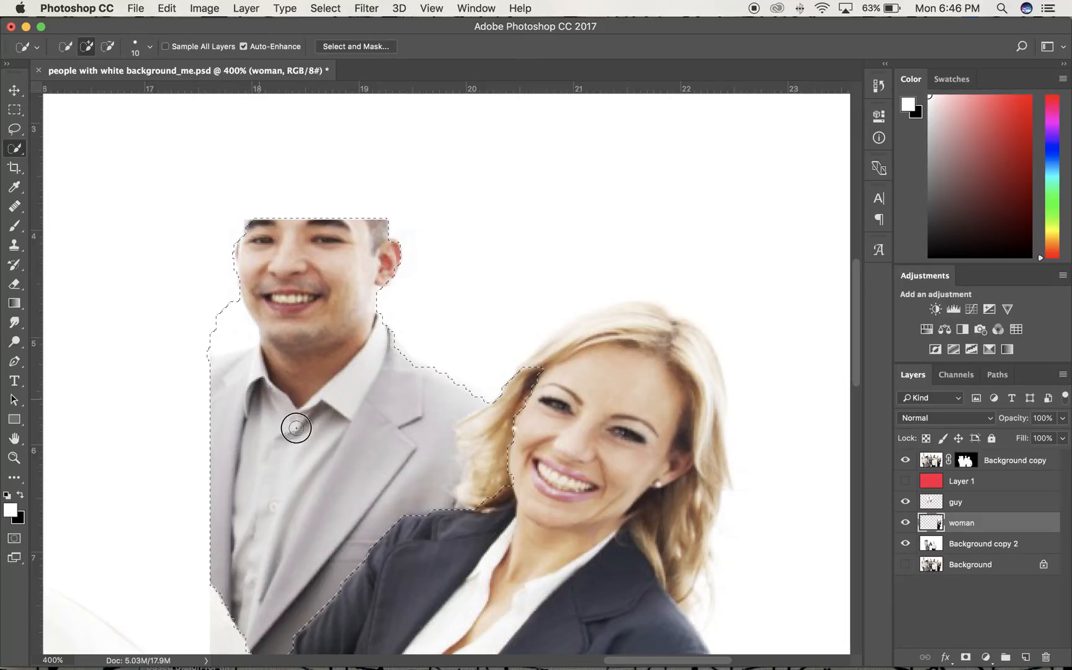
{"action": "left_click_drag", "start_coordinate": [407, 369], "coordinate": [387, 364]}
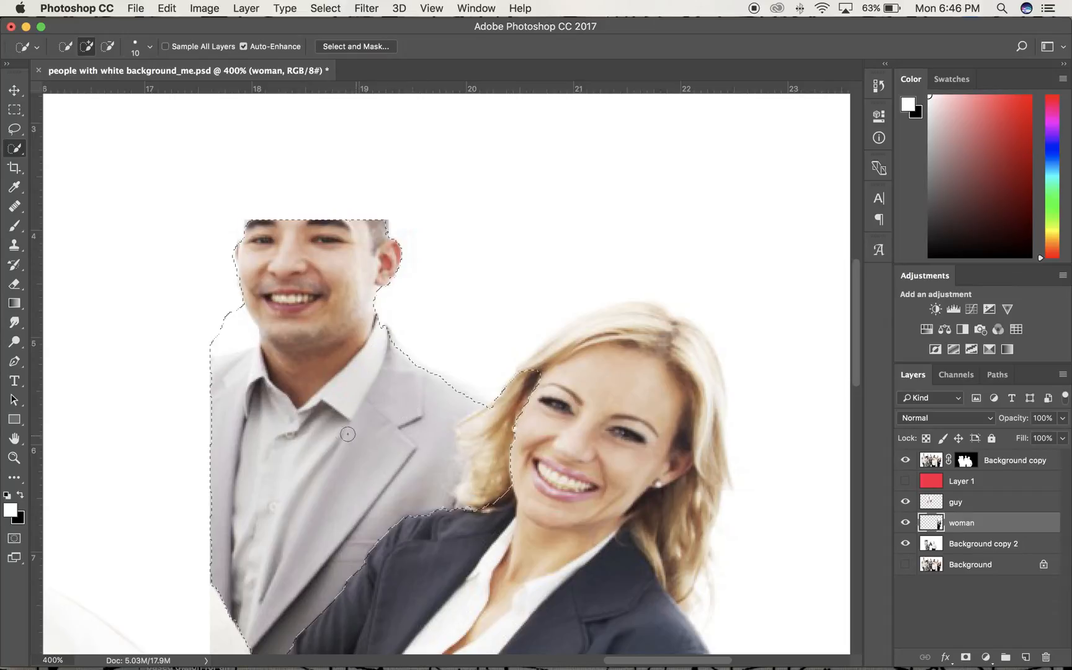
Step: Subtract the blonde woman's hair from the selection of the man
{"action": "key", "text": "alt"}
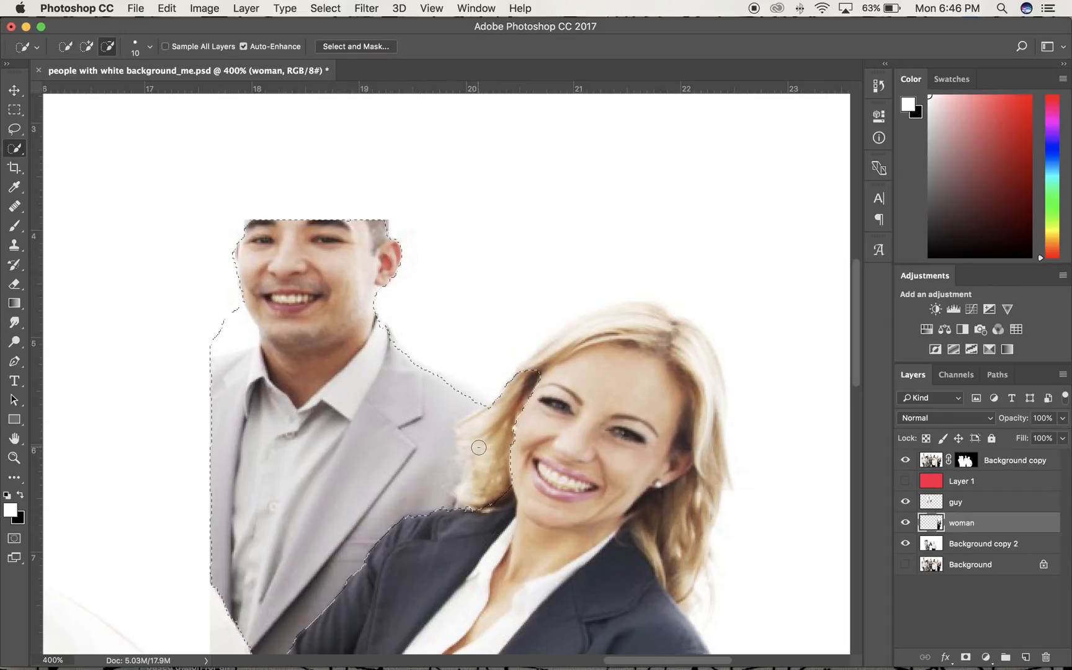
{"action": "key", "text": "alt"}
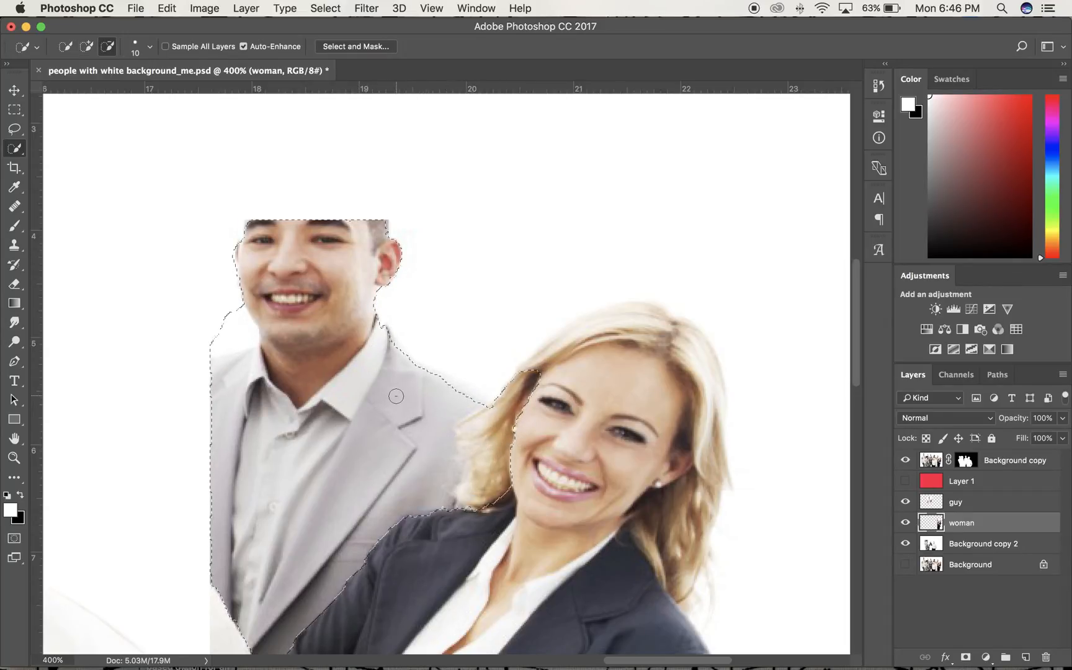
{"action": "key", "text": "alt"}
{"action": "mouse_move", "coordinate": [474, 431]}
{"action": "left_mouse_down"}
{"action": "mouse_move", "coordinate": [462, 438]}
{"action": "mouse_move", "coordinate": [475, 464]}
{"action": "left_mouse_up"}
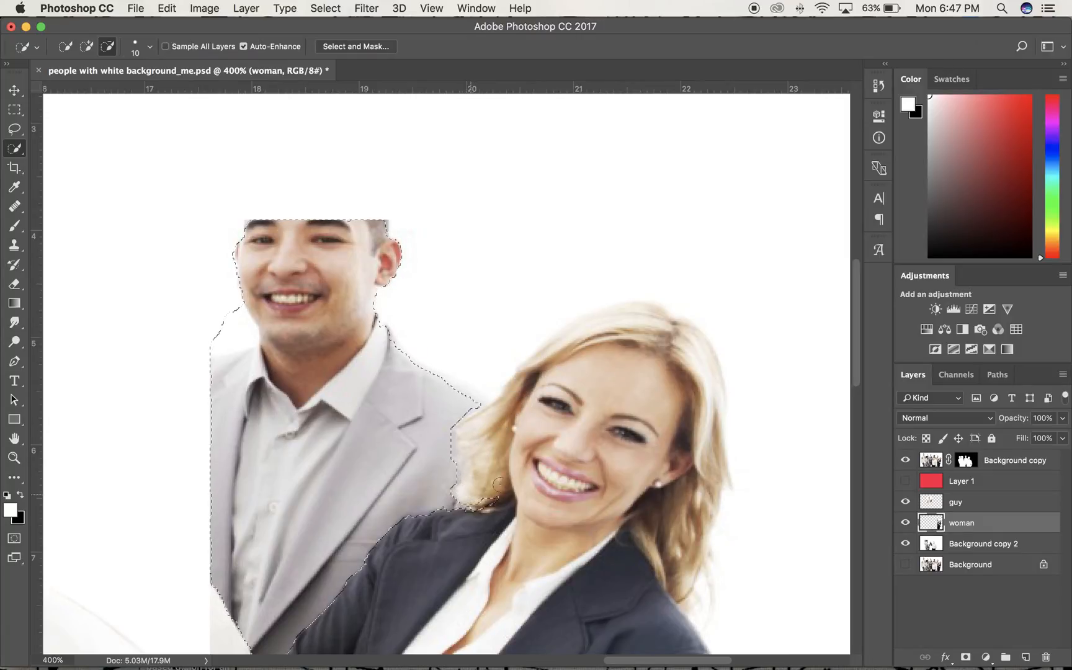
{"action": "key", "text": "alt"}
Step: Add the man's lower suit and leg fragments between the white sleeve and the woman's skirt to the selection
{"action": "scroll", "coordinate": [493, 487], "scroll_direction": "down", "scroll_amount": 8}
{"action": "scroll", "coordinate": [492, 487], "scroll_direction": "left", "scroll_amount": 4}
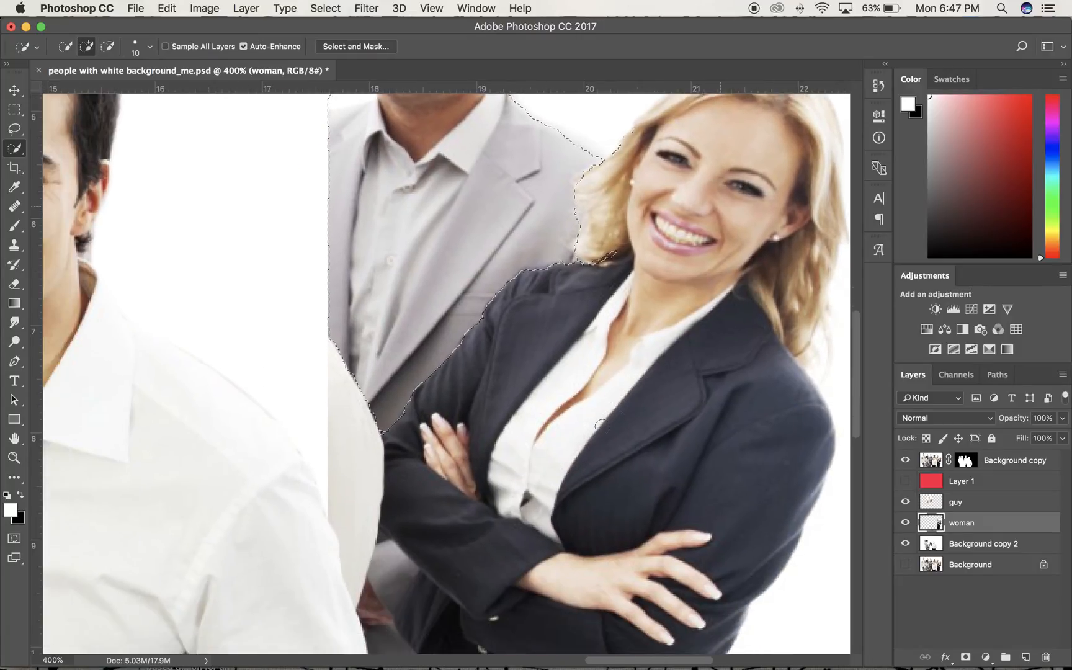
{"action": "scroll", "coordinate": [601, 425], "scroll_direction": "down", "scroll_amount": 5}
{"action": "scroll", "coordinate": [600, 425], "scroll_direction": "left", "scroll_amount": 2}
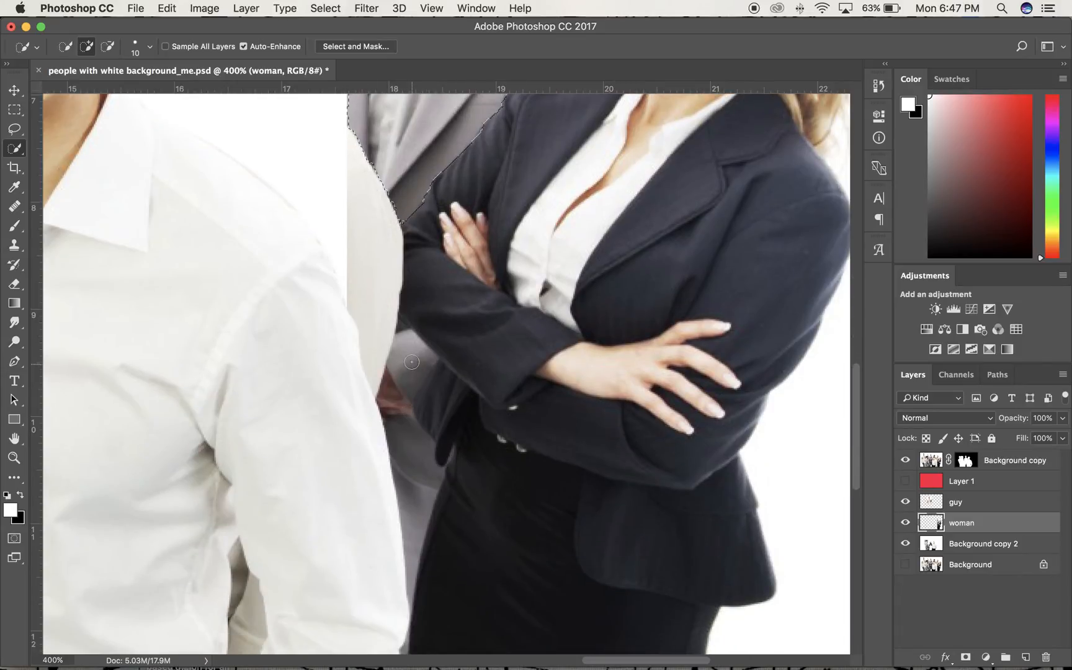
{"action": "mouse_move", "coordinate": [412, 348]}
{"action": "left_mouse_down"}
{"action": "mouse_move", "coordinate": [392, 402]}
{"action": "mouse_move", "coordinate": [407, 464]}
{"action": "left_mouse_up"}
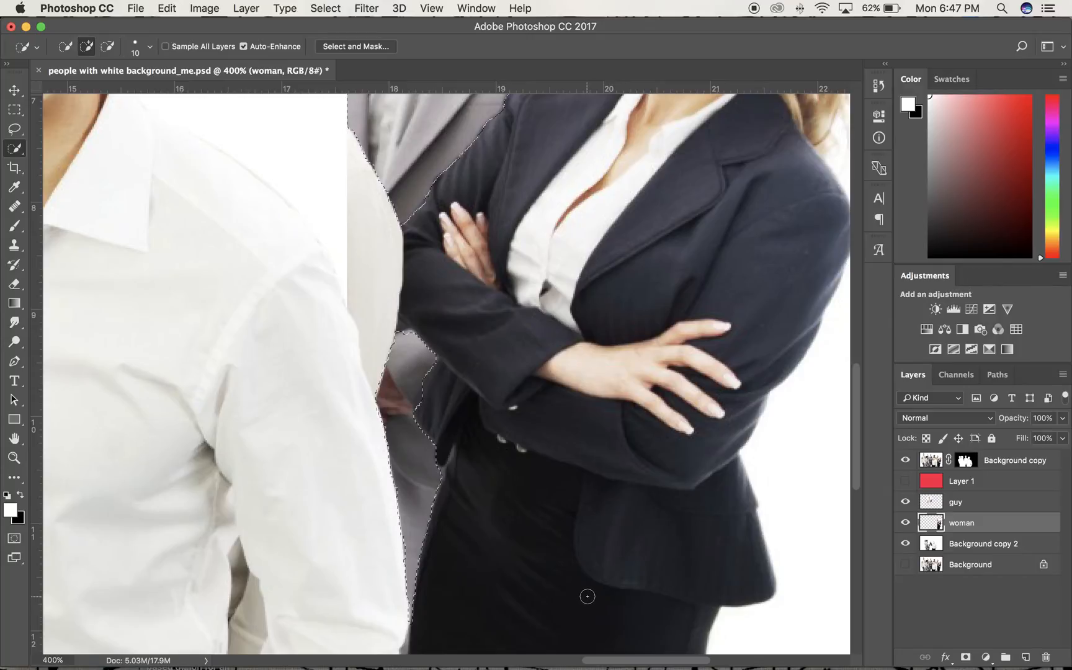
{"action": "scroll", "coordinate": [588, 594], "scroll_direction": "down", "scroll_amount": 5}
{"action": "scroll", "coordinate": [588, 594], "scroll_direction": "left", "scroll_amount": 1}
{"action": "scroll", "coordinate": [588, 594], "scroll_direction": "down", "scroll_amount": 4}
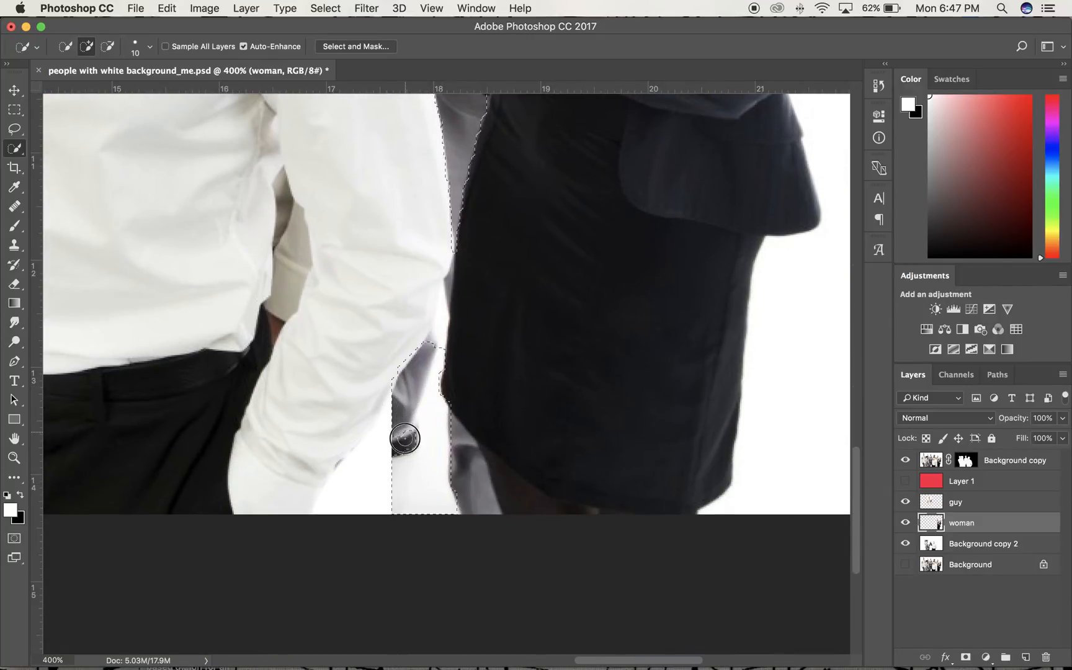
{"action": "mouse_move", "coordinate": [416, 499]}
{"action": "left_mouse_down"}
{"action": "mouse_move", "coordinate": [482, 508]}
{"action": "mouse_move", "coordinate": [395, 488]}
{"action": "left_mouse_up"}
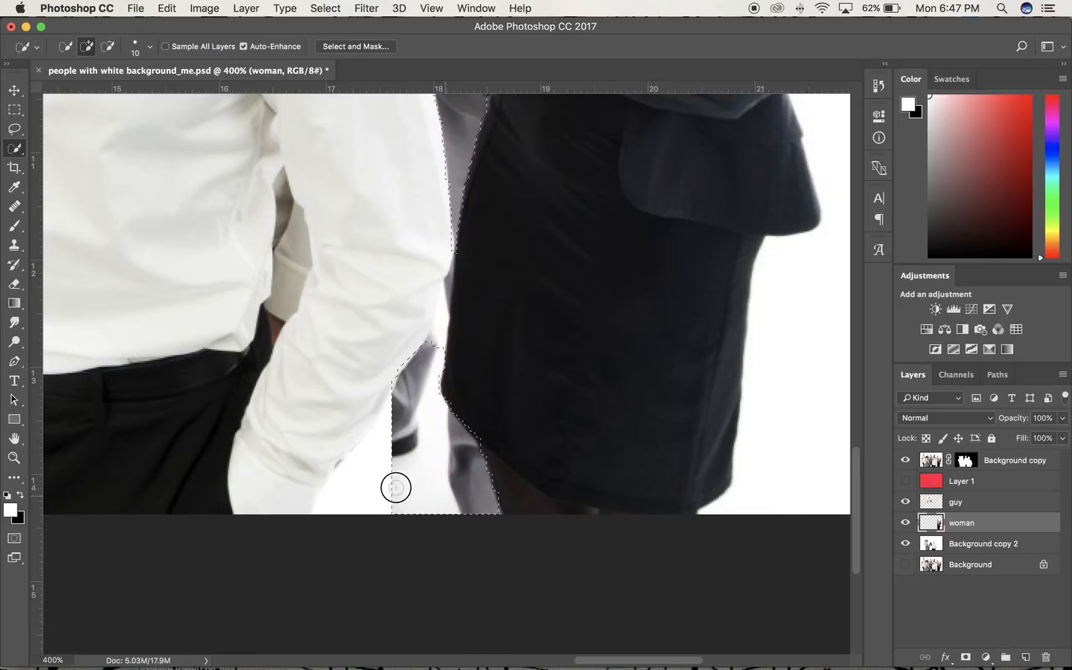
{"action": "left_click_drag", "start_coordinate": [450, 334], "coordinate": [442, 306]}
Step: Refine the selection in Quick Mask by painting white with an 8 px brush along the woman's hair and shoulder
{"action": "key", "text": "q"}
{"action": "scroll", "coordinate": [546, 462], "scroll_direction": "up", "scroll_amount": 10}
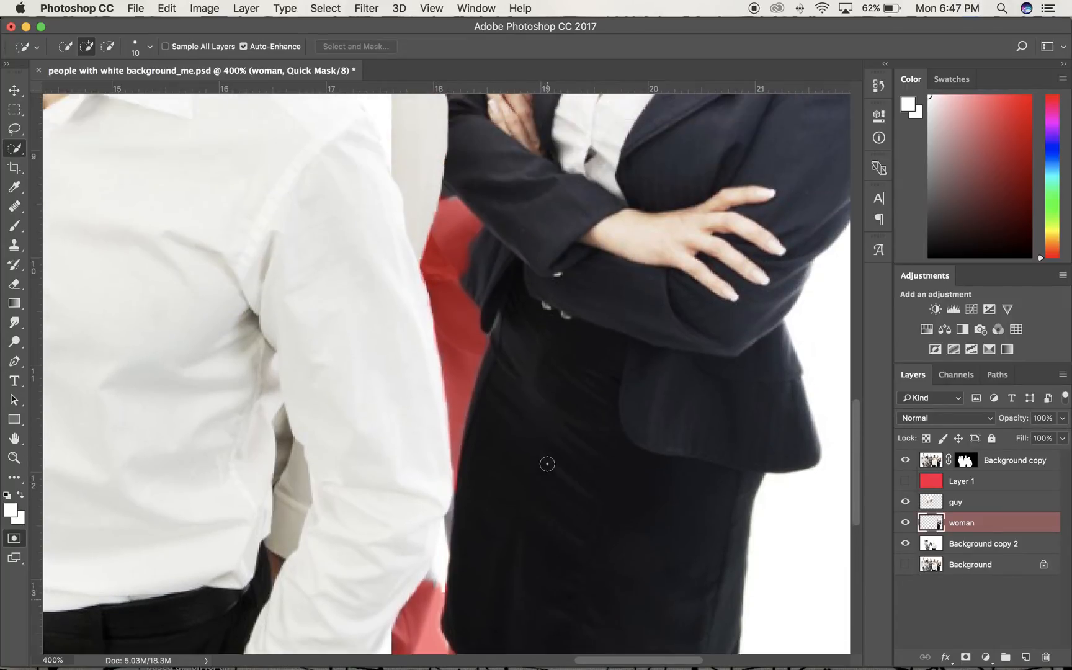
{"action": "scroll", "coordinate": [546, 463], "scroll_direction": "up", "scroll_amount": 12}
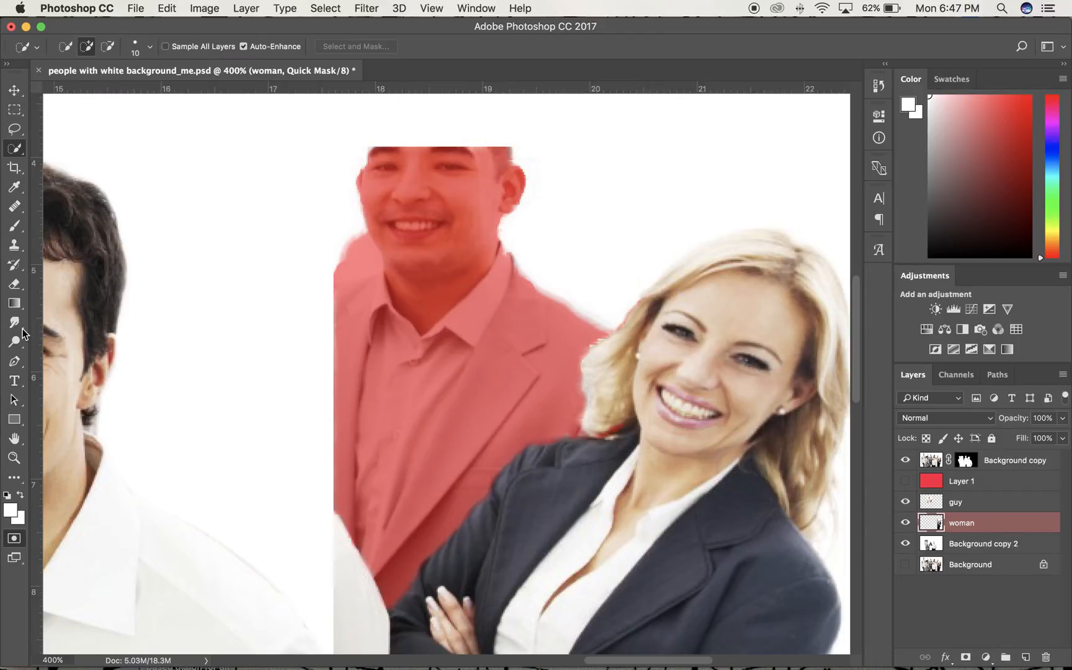
{"action": "left_click", "coordinate": [14, 226]}
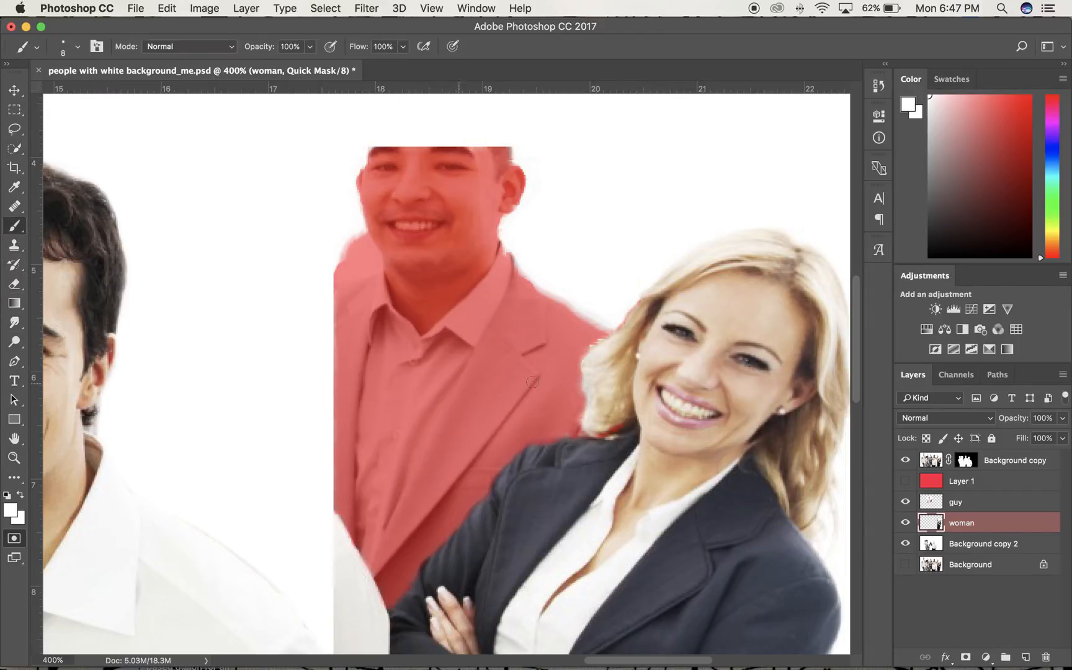
{"action": "left_click_drag", "start_coordinate": [614, 325], "coordinate": [638, 293]}
{"action": "mouse_move", "coordinate": [601, 433]}
{"action": "left_mouse_down"}
{"action": "mouse_move", "coordinate": [626, 414]}
{"action": "mouse_move", "coordinate": [586, 451]}
{"action": "mouse_move", "coordinate": [595, 433]}
{"action": "mouse_move", "coordinate": [618, 449]}
{"action": "mouse_move", "coordinate": [606, 473]}
{"action": "mouse_move", "coordinate": [555, 513]}
{"action": "left_mouse_up"}
{"action": "scroll", "coordinate": [550, 527], "scroll_direction": "down", "scroll_amount": 5}
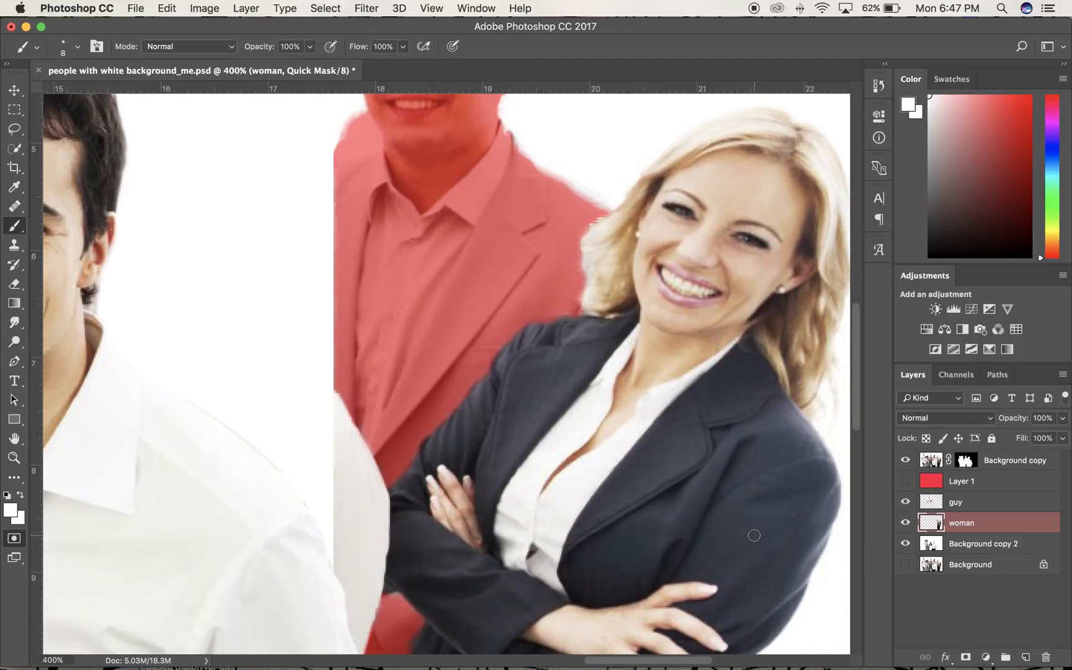
Step: Leave Quick Mask, invert the selection, and add a layer mask to the woman layer that hides the grey-suited man beside her
{"action": "left_click", "coordinate": [966, 658]}
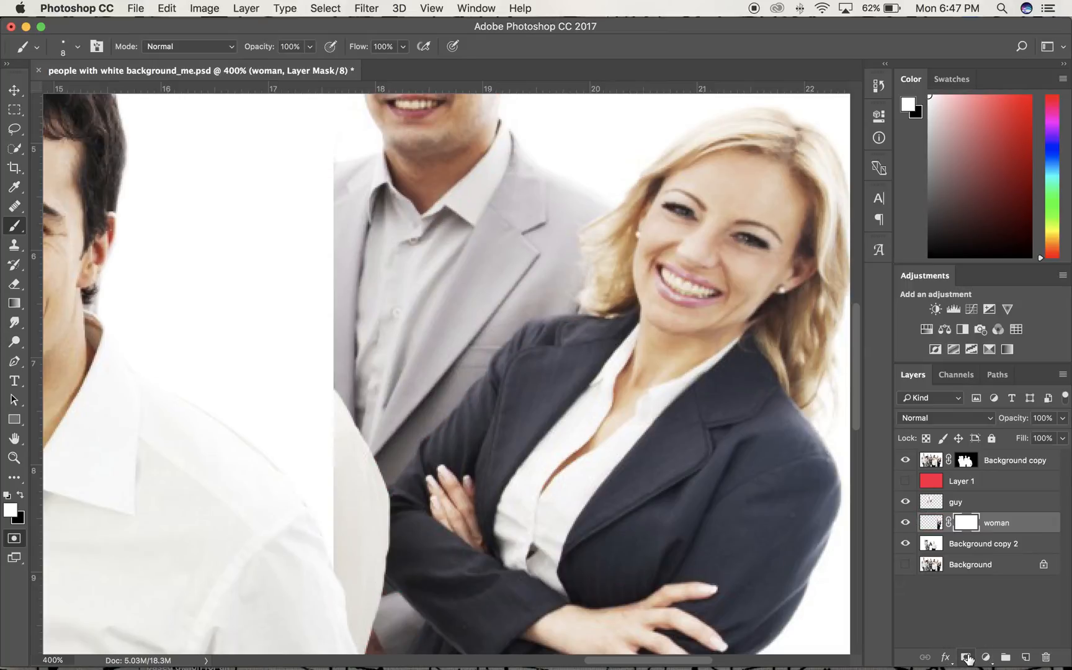
{"action": "key", "text": "super+z"}
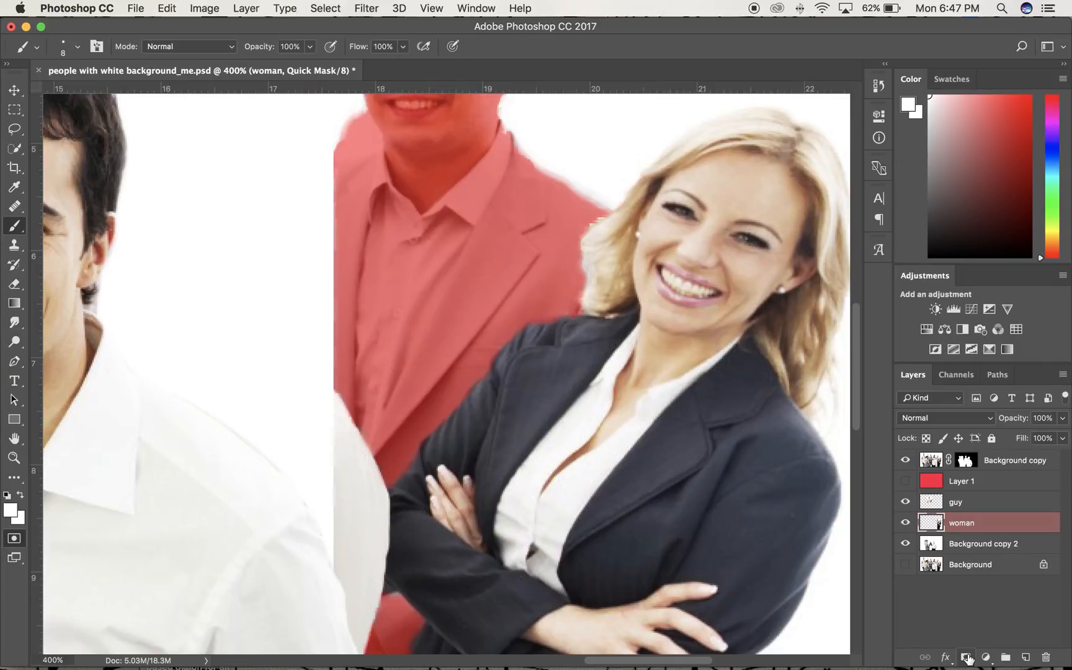
{"action": "key", "text": "q"}
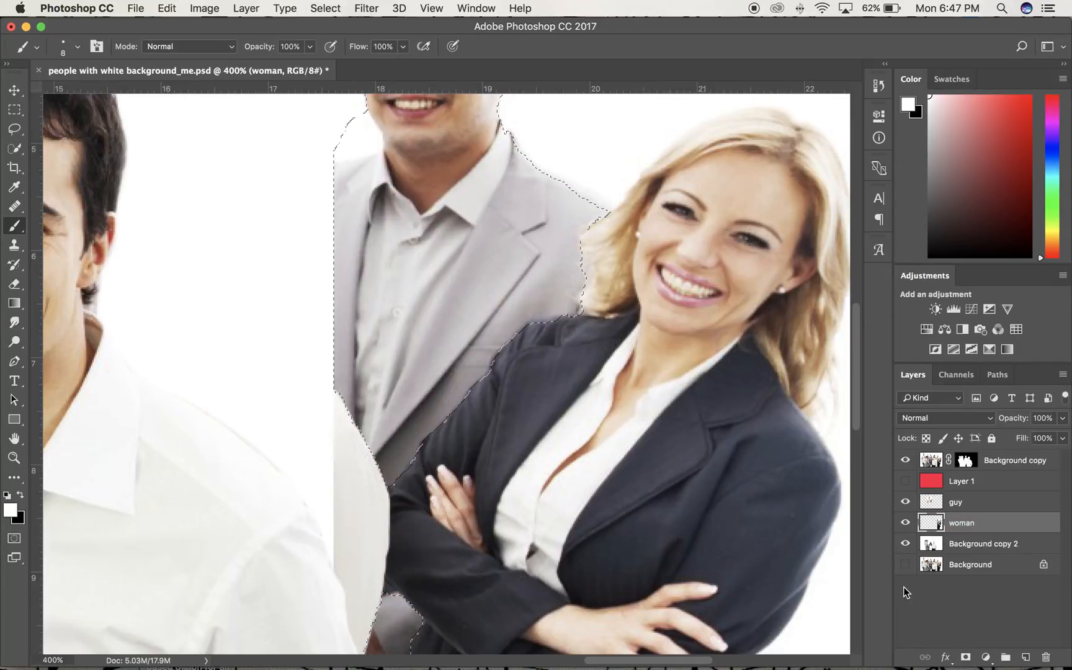
{"action": "key", "text": "super+minus"}
{"action": "key", "text": "super+minus"}
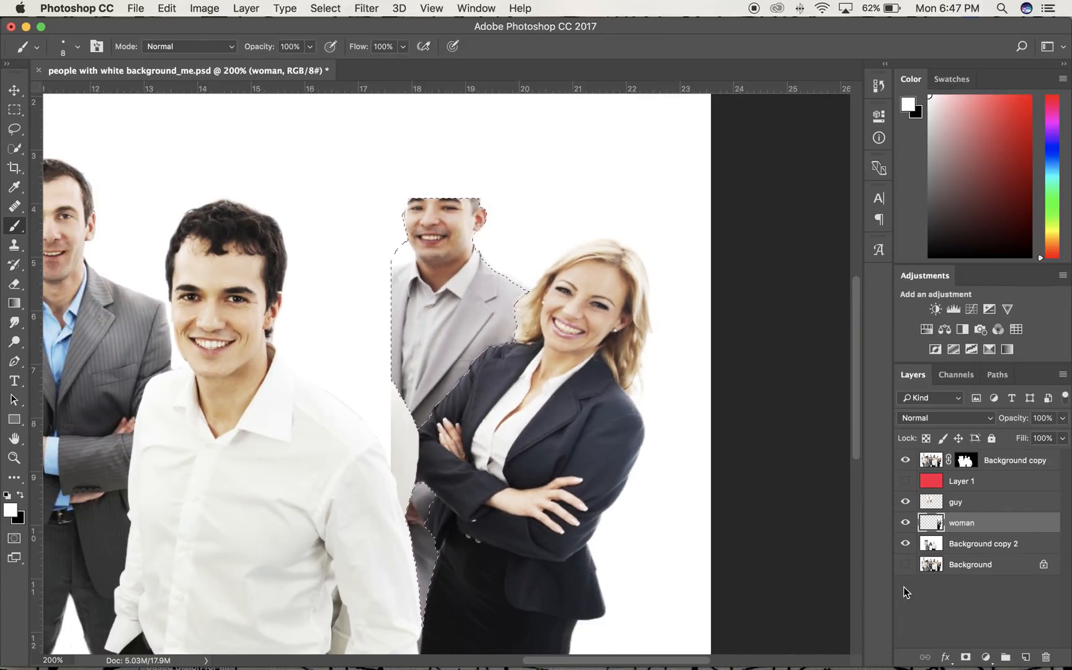
{"action": "key", "text": "super+shift+i"}
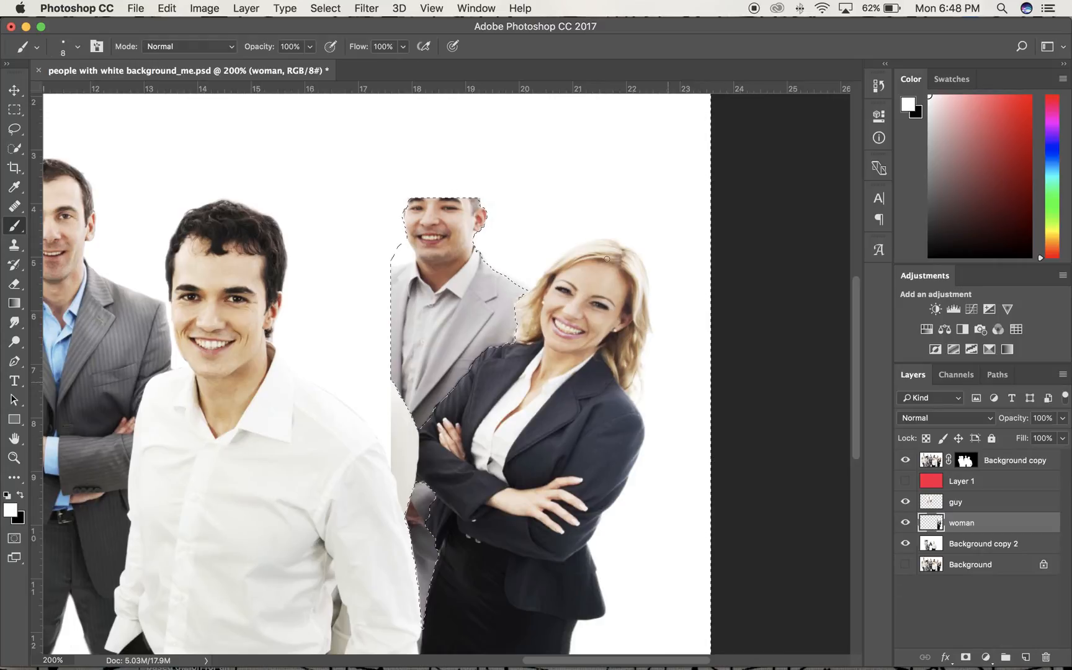
{"action": "left_click", "coordinate": [325, 8]}
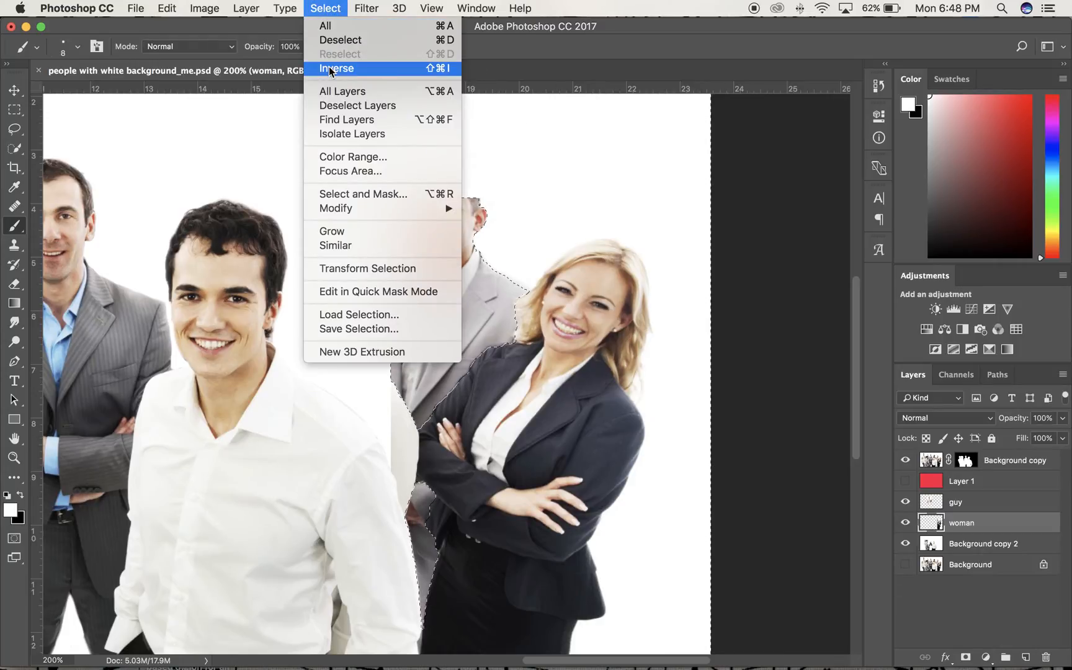
{"action": "left_click", "coordinate": [601, 281]}
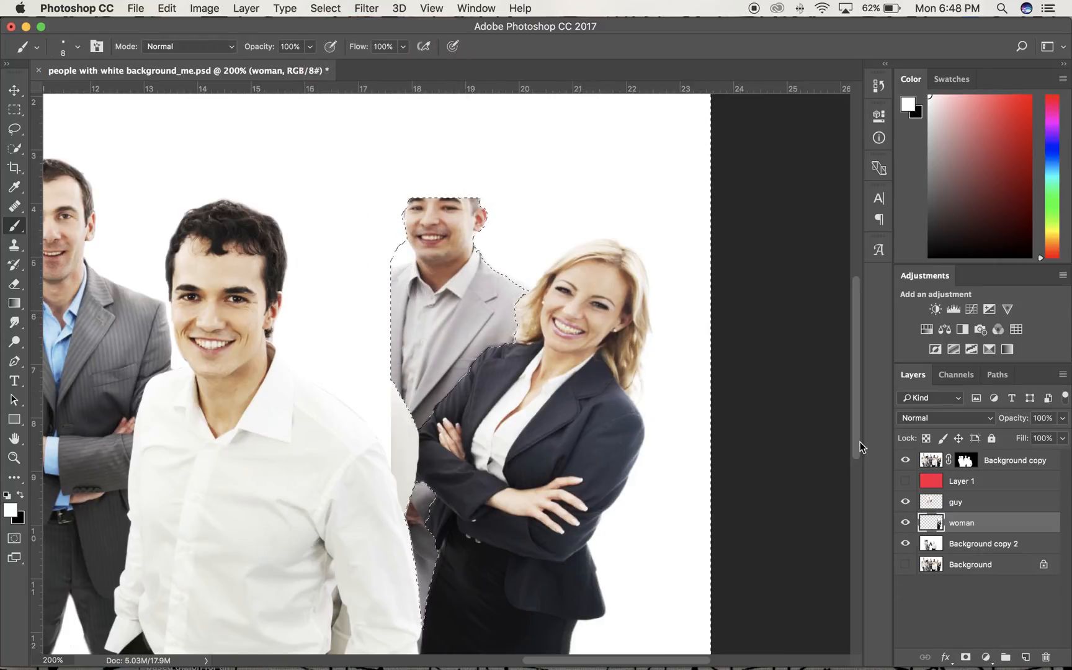
{"action": "left_click", "coordinate": [966, 658]}
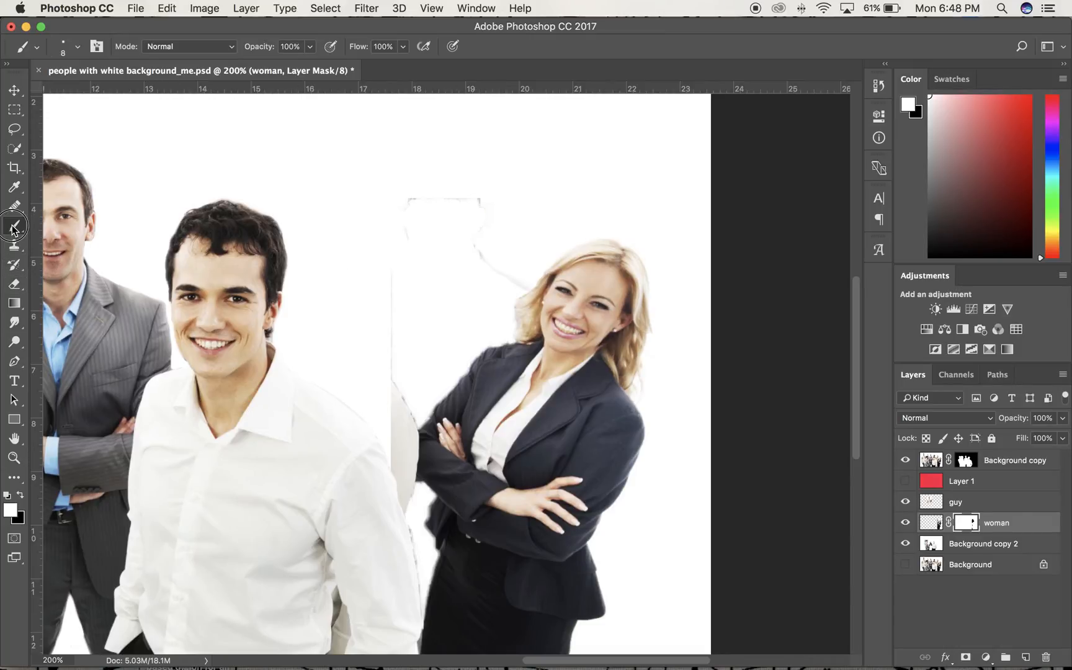
Step: Paint black on the woman layer's mask with a 40 px brush over the man's leftover outline and the shirt fragment beside her
{"action": "scroll", "coordinate": [487, 265], "scroll_direction": "left", "scroll_amount": 3}
{"action": "left_click_drag", "start_coordinate": [494, 247], "coordinate": [506, 268]}
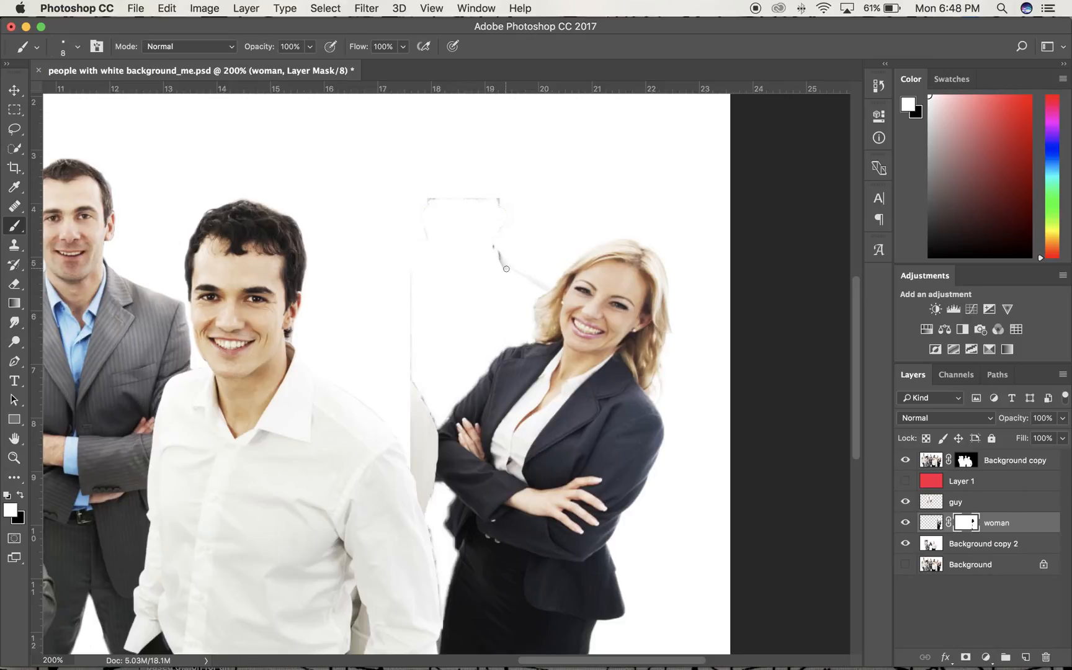
{"action": "left_click", "coordinate": [23, 495]}
{"action": "key", "text": "bracketright"}
{"action": "key", "text": "bracketright"}
{"action": "key", "text": "bracketright"}
{"action": "key", "text": "bracketright"}
{"action": "mouse_move", "coordinate": [479, 281]}
{"action": "left_mouse_down"}
{"action": "mouse_move", "coordinate": [492, 187]}
{"action": "mouse_move", "coordinate": [495, 209]}
{"action": "mouse_move", "coordinate": [432, 238]}
{"action": "mouse_move", "coordinate": [477, 212]}
{"action": "mouse_move", "coordinate": [526, 285]}
{"action": "left_mouse_up"}
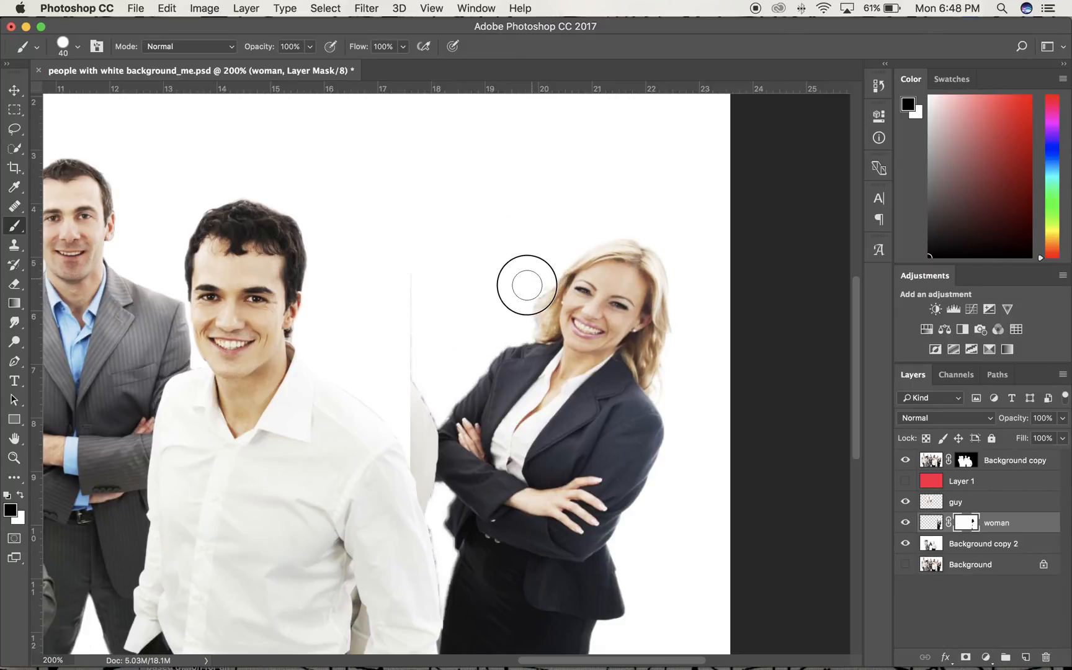
{"action": "mouse_move", "coordinate": [422, 420]}
{"action": "left_mouse_down"}
{"action": "mouse_move", "coordinate": [410, 251]}
{"action": "mouse_move", "coordinate": [409, 412]}
{"action": "mouse_move", "coordinate": [438, 568]}
{"action": "mouse_move", "coordinate": [425, 643]}
{"action": "left_mouse_up"}
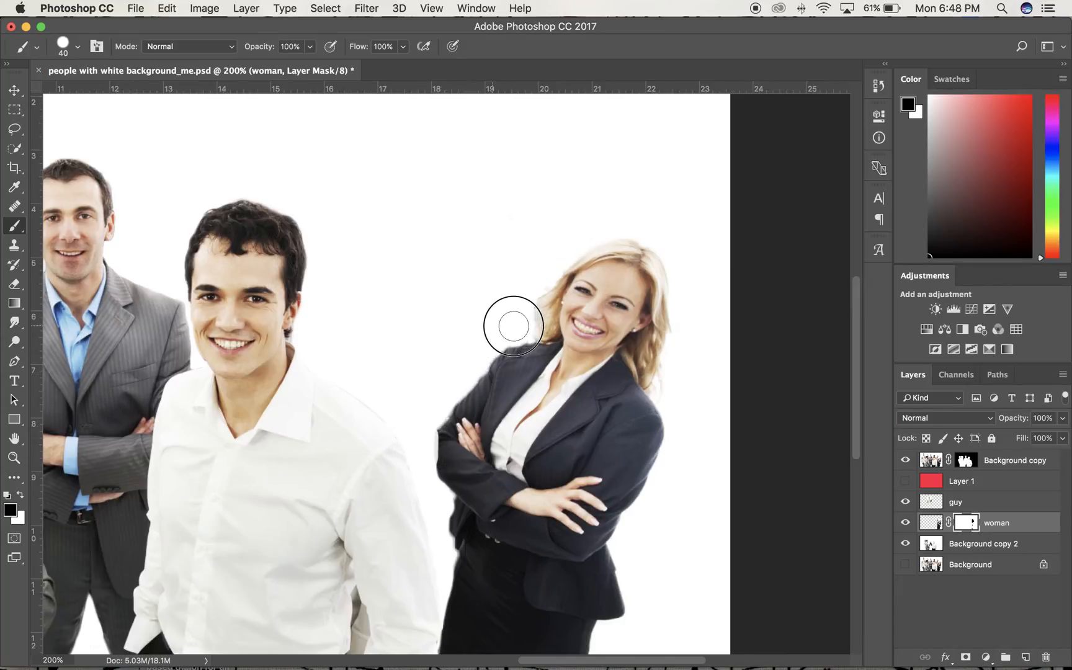
Step: Paint black on the woman layer's mask over the leftover fragments between the white shirt's lower sleeve and her skirt
{"action": "scroll", "coordinate": [503, 330], "scroll_direction": "down", "scroll_amount": 10}
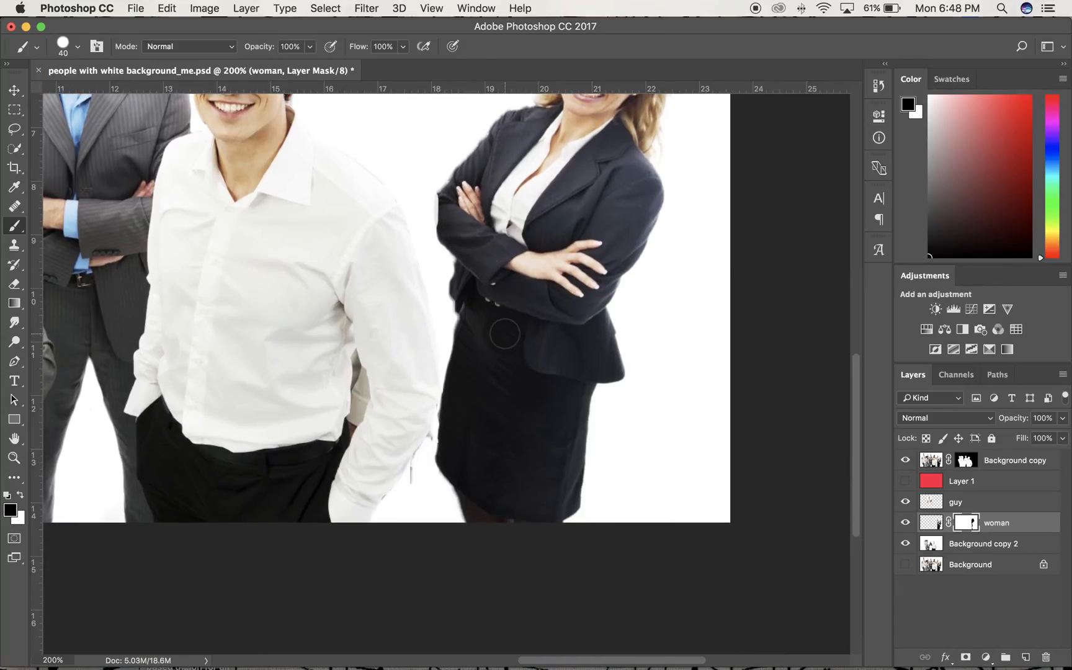
{"action": "mouse_move", "coordinate": [424, 497]}
{"action": "left_mouse_down"}
{"action": "mouse_move", "coordinate": [431, 436]}
{"action": "mouse_move", "coordinate": [410, 475]}
{"action": "mouse_move", "coordinate": [425, 478]}
{"action": "mouse_move", "coordinate": [414, 486]}
{"action": "mouse_move", "coordinate": [425, 508]}
{"action": "mouse_move", "coordinate": [410, 479]}
{"action": "mouse_move", "coordinate": [426, 416]}
{"action": "left_mouse_up"}
{"action": "key", "text": "super+z"}
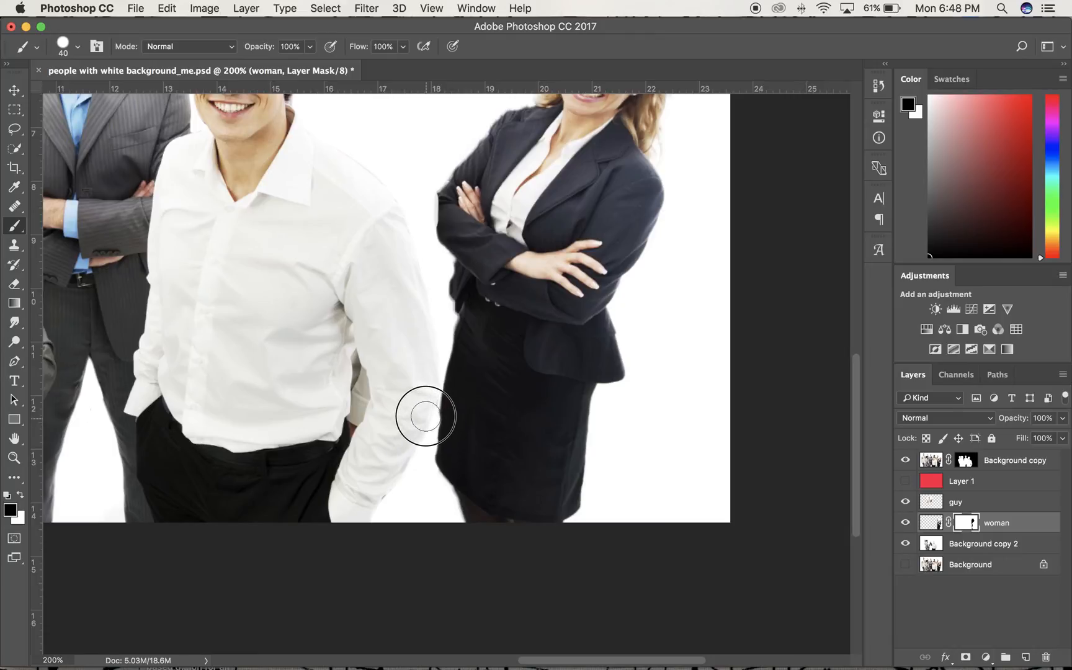
Step: Target the woman layer's image instead of its mask and move her left, partly behind the man in the white shirt
{"action": "key", "text": "super+minus"}
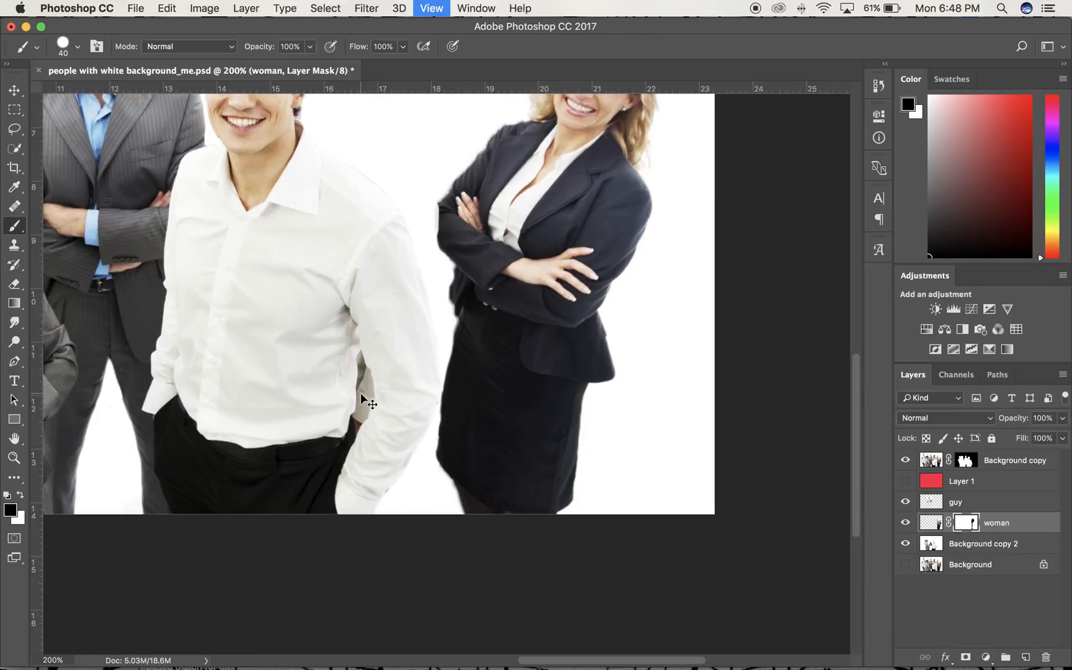
{"action": "left_click", "coordinate": [14, 90]}
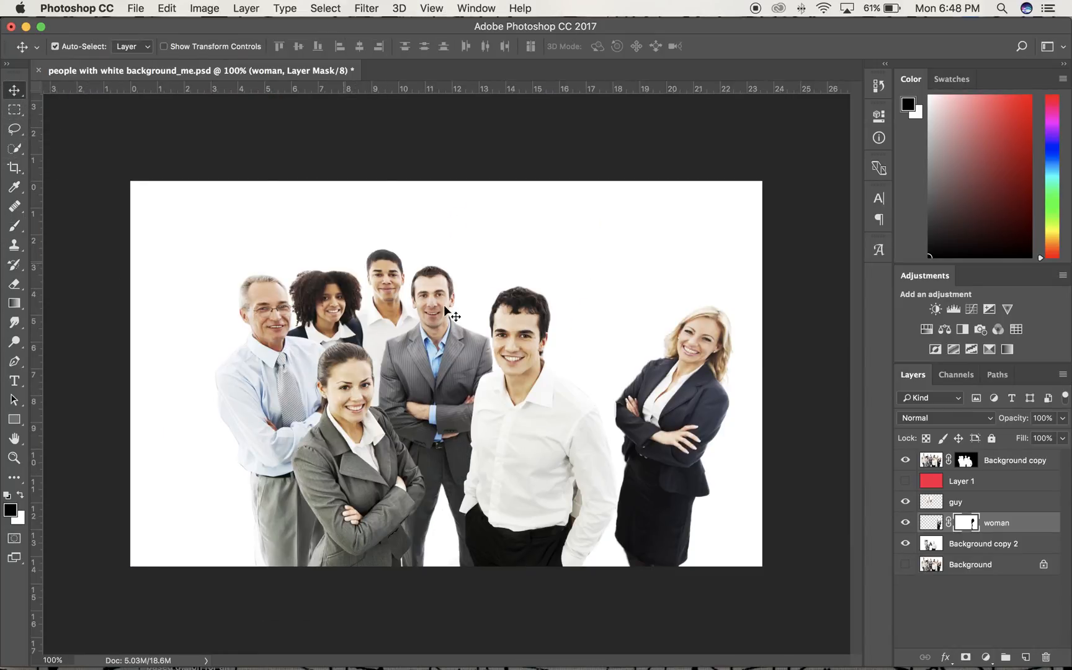
{"action": "left_click", "coordinate": [931, 523]}
{"action": "left_click", "coordinate": [965, 523]}
{"action": "left_click", "coordinate": [923, 524]}
{"action": "left_click_drag", "start_coordinate": [663, 404], "coordinate": [595, 405]}
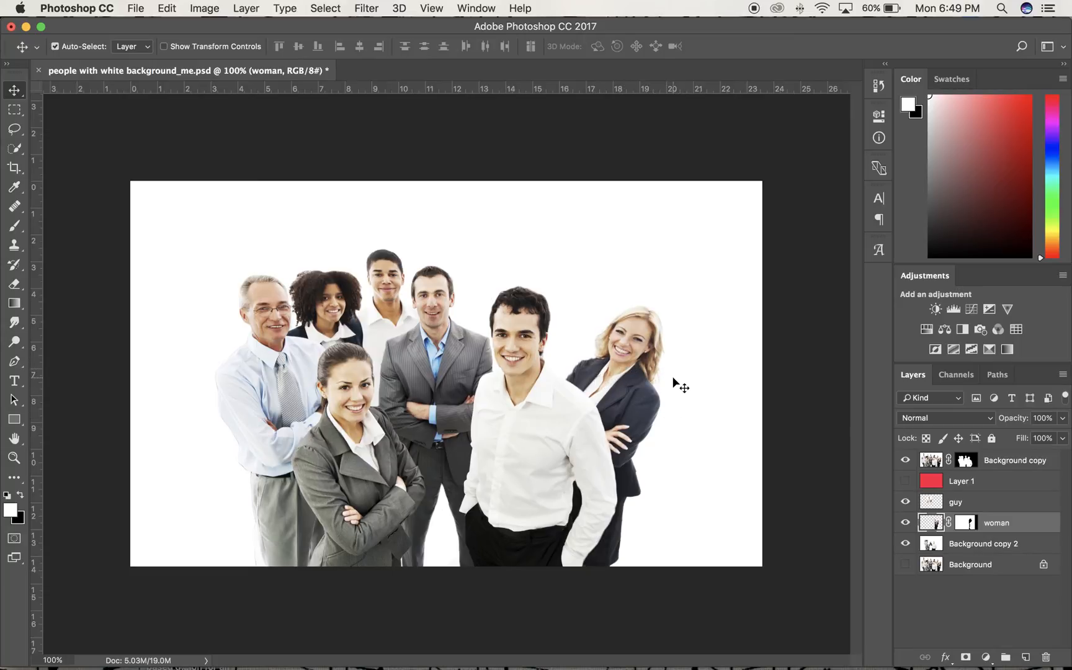
Step: Free Transform the woman layer, lowering it to Y 691 px and rotating it about -15° so she stands upright
{"action": "left_click", "coordinate": [162, 8]}
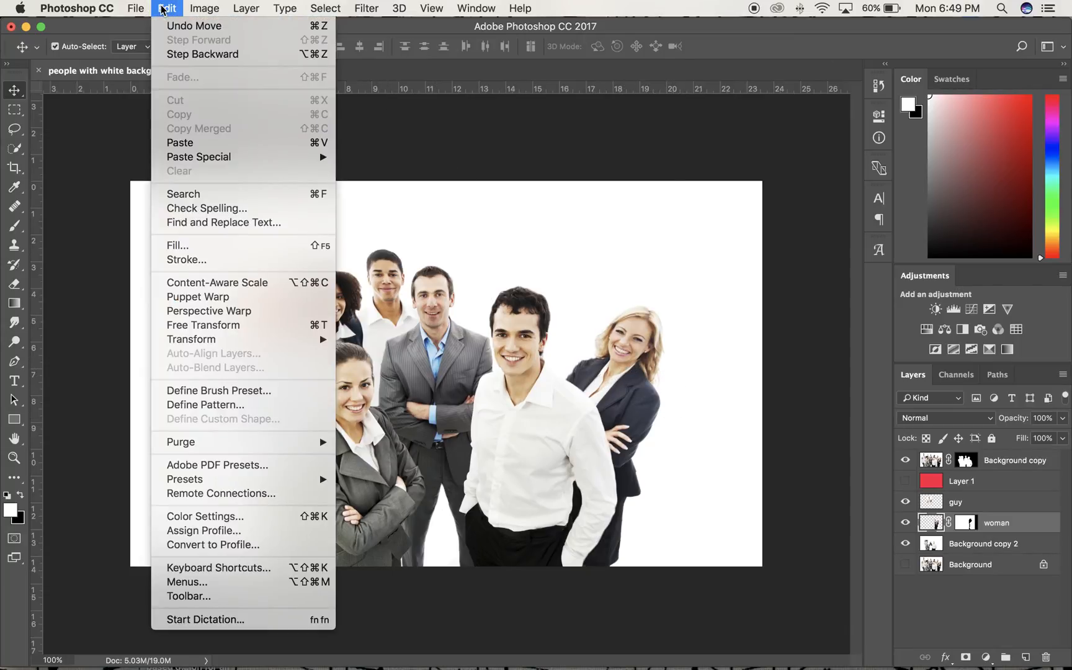
{"action": "left_click", "coordinate": [229, 326]}
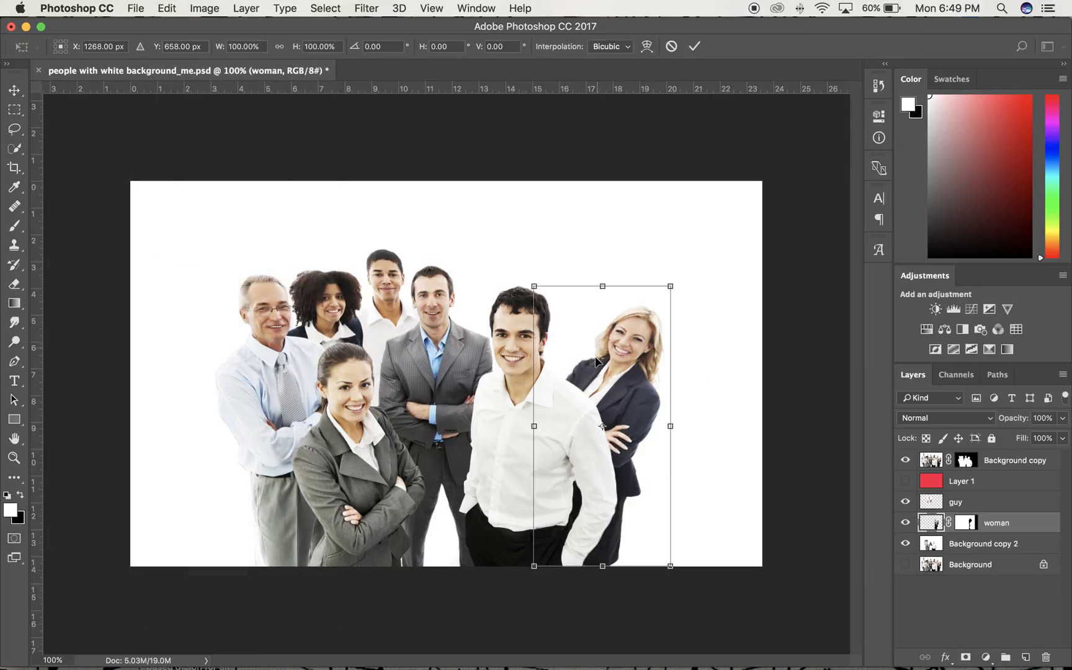
{"action": "mouse_move", "coordinate": [611, 373]}
{"action": "left_mouse_down"}
{"action": "mouse_move", "coordinate": [608, 354]}
{"action": "mouse_move", "coordinate": [601, 397]}
{"action": "mouse_move", "coordinate": [612, 371]}
{"action": "left_mouse_up"}
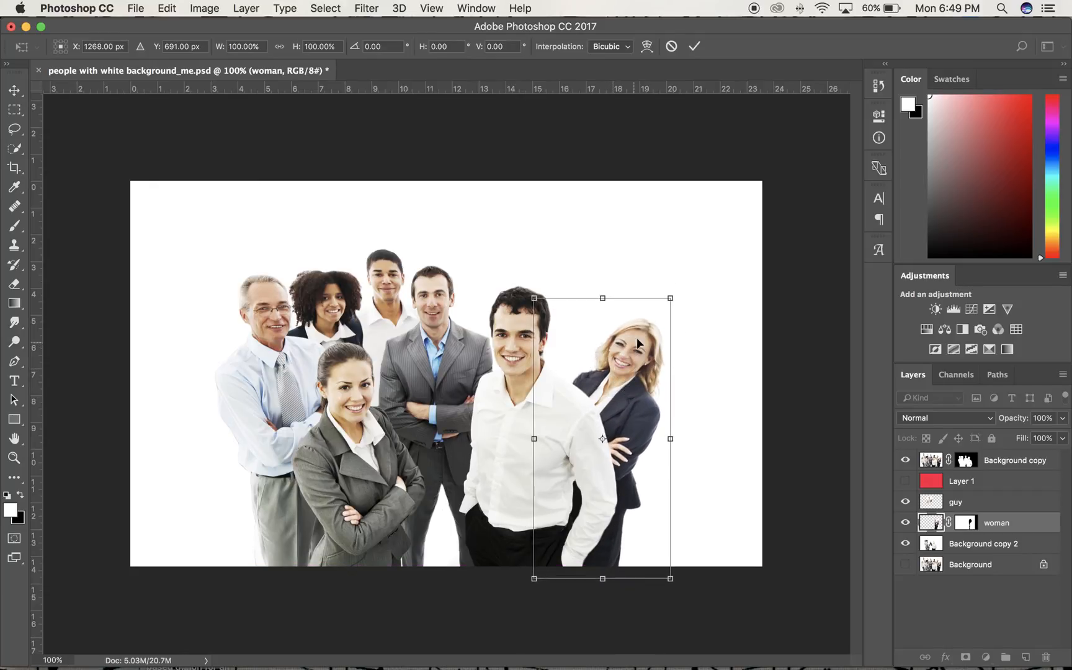
{"action": "left_click", "coordinate": [690, 287]}
{"action": "left_click_drag", "start_coordinate": [690, 285], "coordinate": [650, 267]}
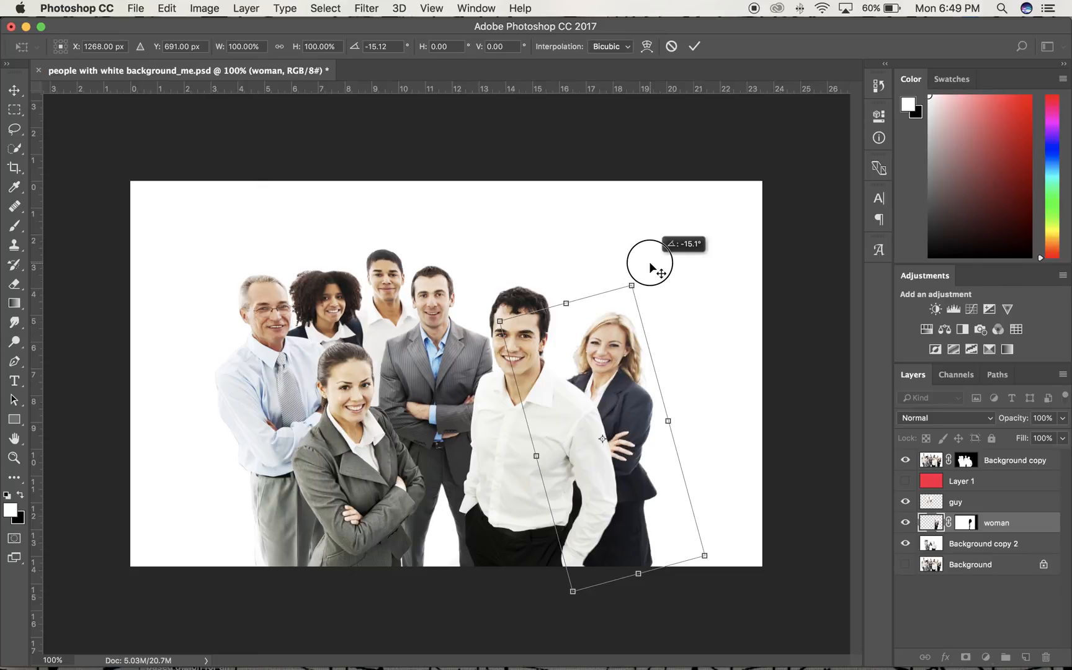
{"action": "left_click_drag", "start_coordinate": [651, 267], "coordinate": [650, 265]}
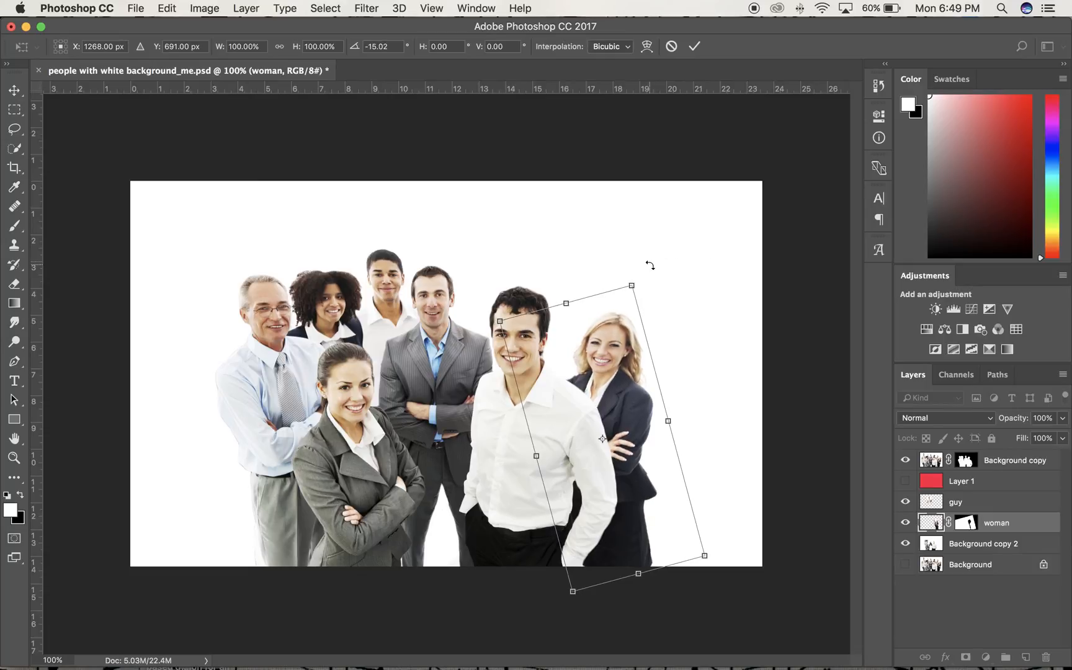
{"action": "key", "text": "Return"}
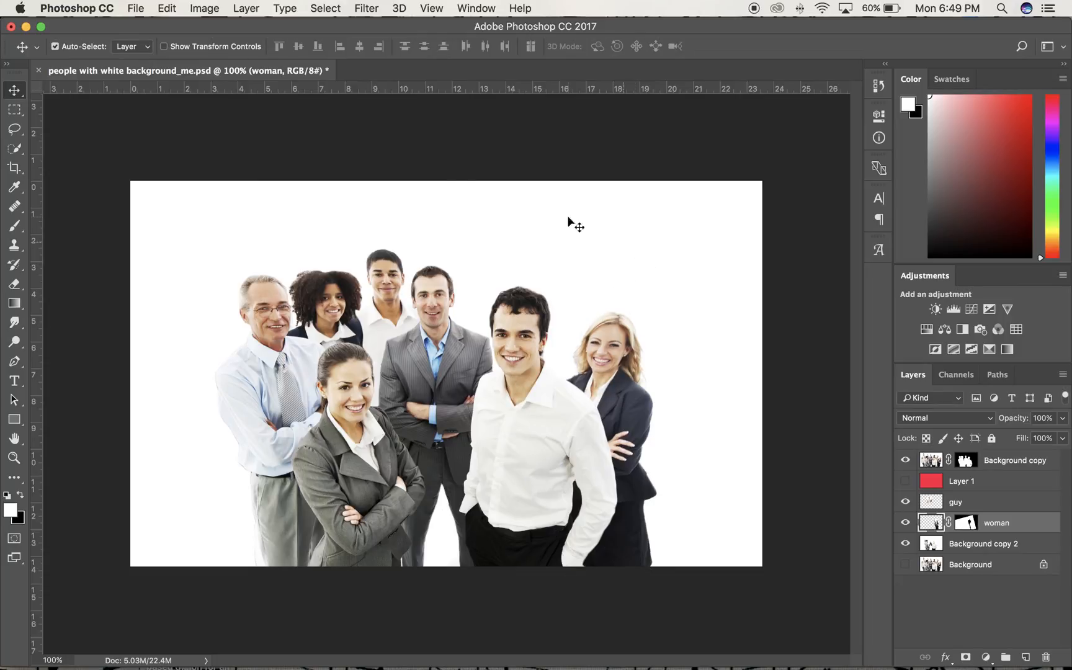
Step: Move the upright blonde woman slightly left and up, closer behind the man in the white shirt
{"action": "mouse_move", "coordinate": [601, 350]}
{"action": "left_mouse_down"}
{"action": "mouse_move", "coordinate": [572, 345]}
{"action": "mouse_move", "coordinate": [614, 353]}
{"action": "left_mouse_up"}
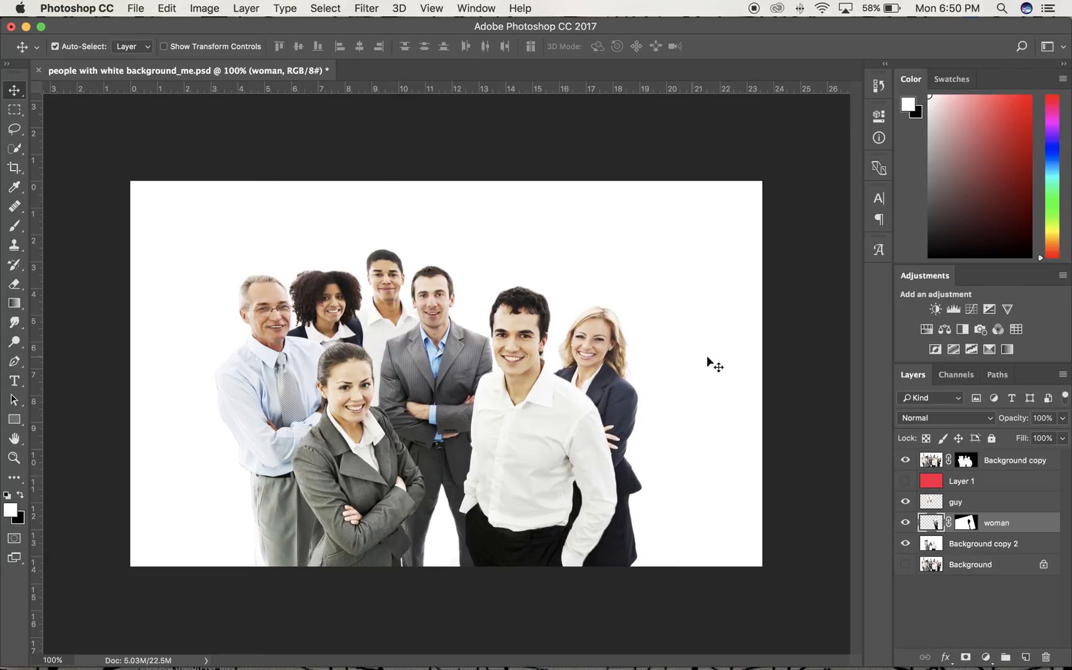
{"action": "key", "text": "super+1"}
{"action": "key", "text": "super+0"}
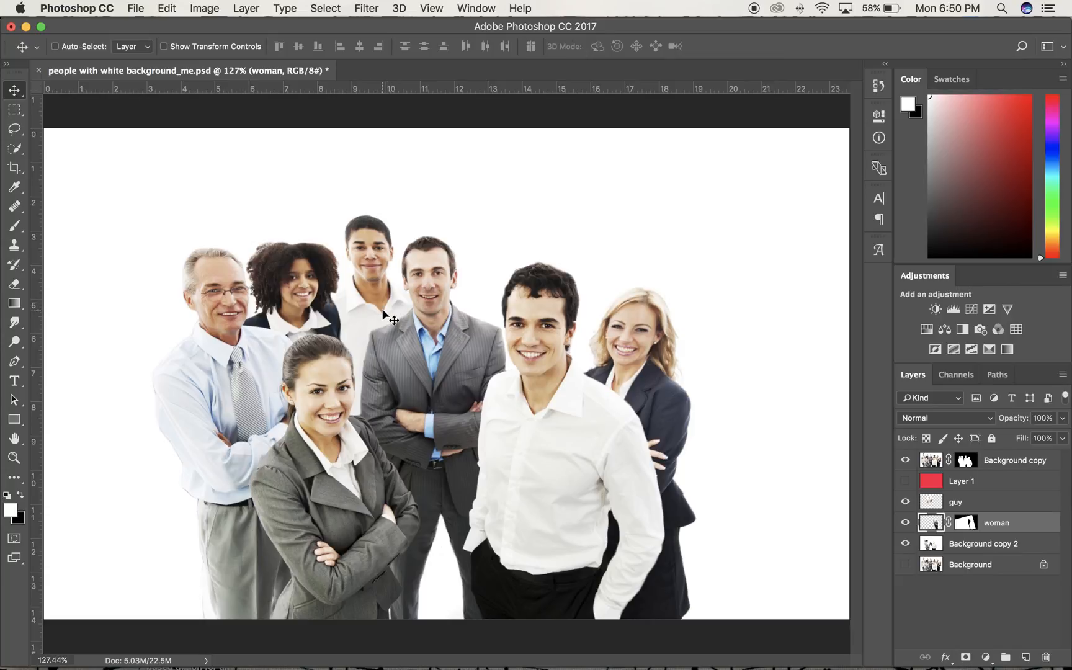
Step: Save the layered document as "people with white background_fixed.psd" in Photoshop format with Maximize Compatibility on
{"action": "key", "text": "super+shift+s"}
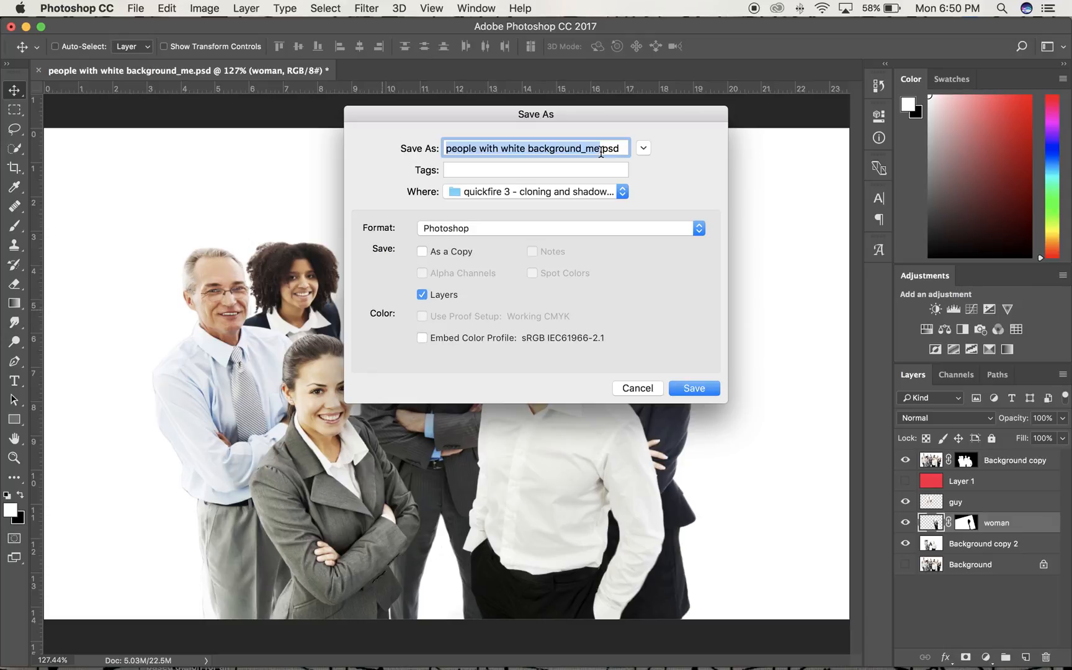
{"action": "left_click", "coordinate": [600, 152]}
{"action": "key", "text": "BackSpace"}
{"action": "key", "text": "BackSpace"}
{"action": "key", "text": "BackSpace"}
{"action": "type", "text": "_fixed"}
{"action": "key", "text": "super+a"}
{"action": "left_click", "coordinate": [685, 388]}
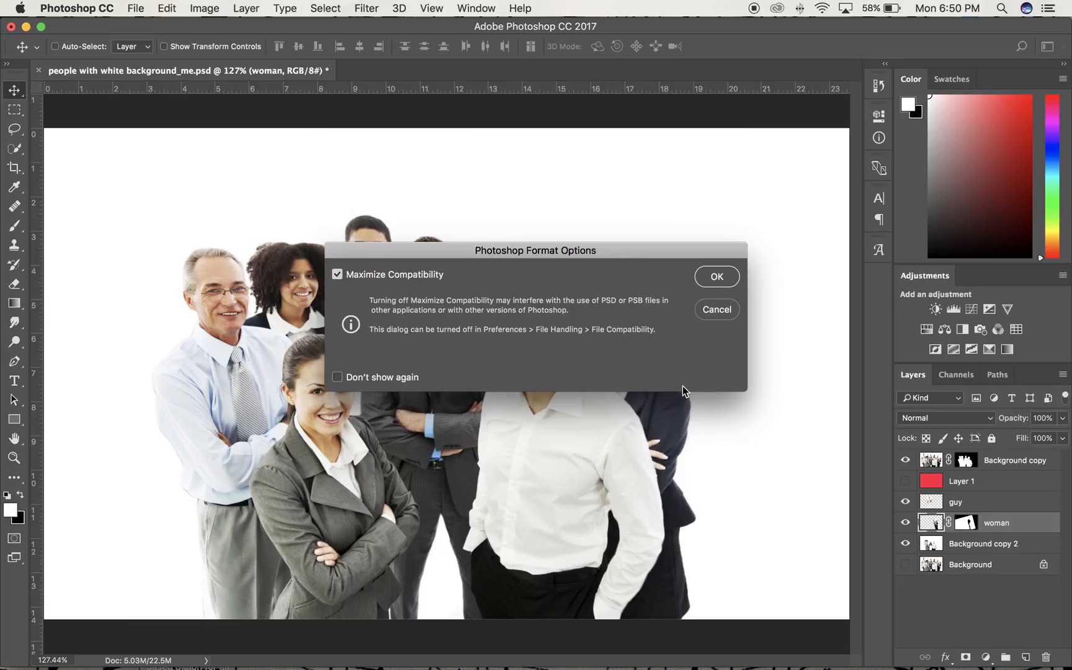
{"action": "left_click", "coordinate": [713, 276]}
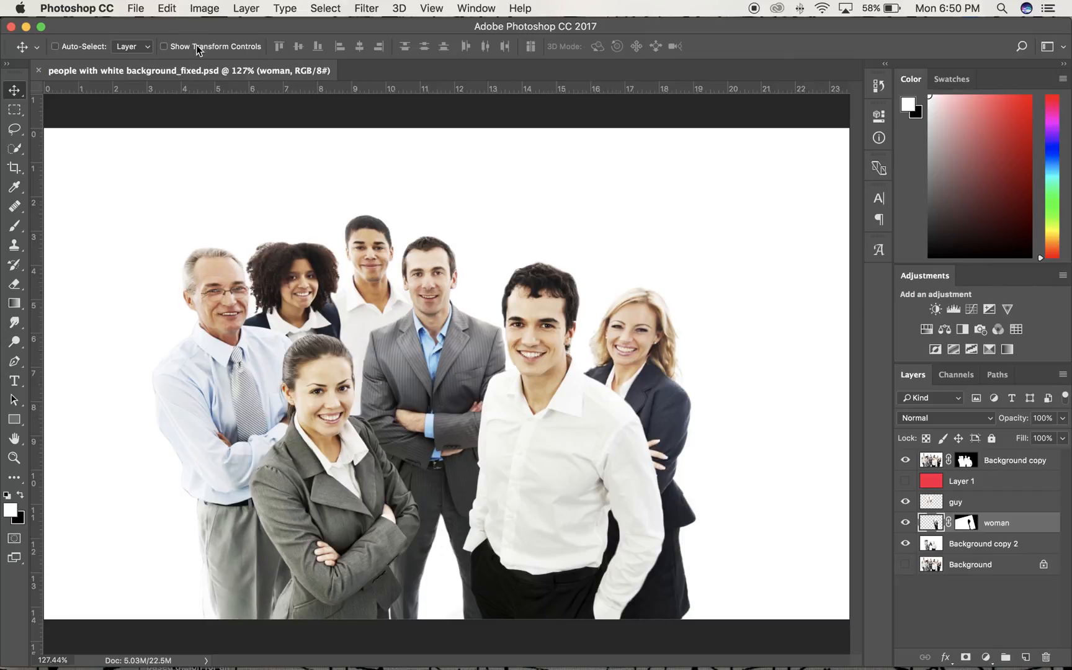
Step: Switch to QuickTime Player, close the screen recording and enter "Removing and Moving Peo" as its file name
{"action": "key", "text": "super+Tab"}
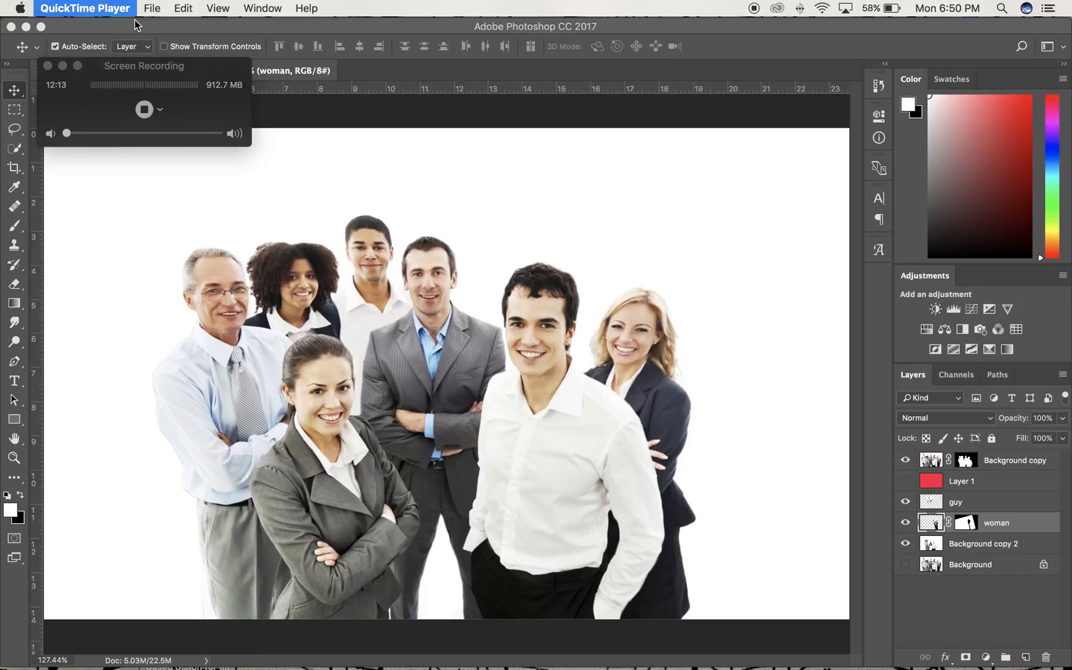
{"action": "key", "text": "super+w"}
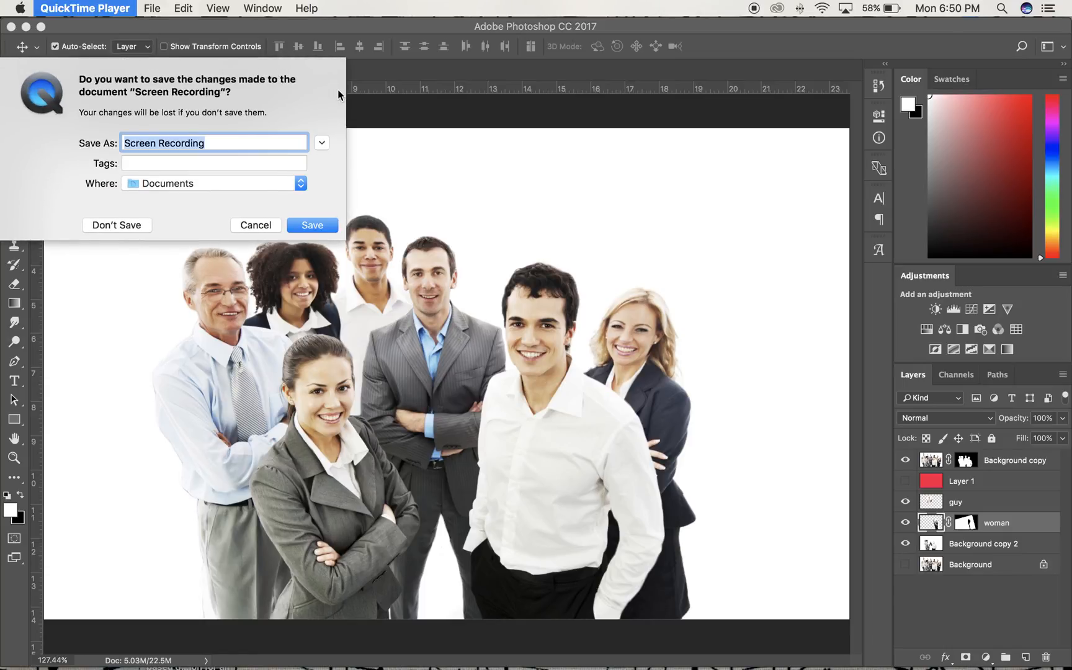
{"action": "type", "text": "Removing "}
{"action": "type", "text": "Peo"}
{"action": "key", "text": "BackSpace"}
{"action": "key", "text": "BackSpace"}
{"action": "key", "text": "BackSpace"}
{"action": "type", "text": "and Moving Peo"}
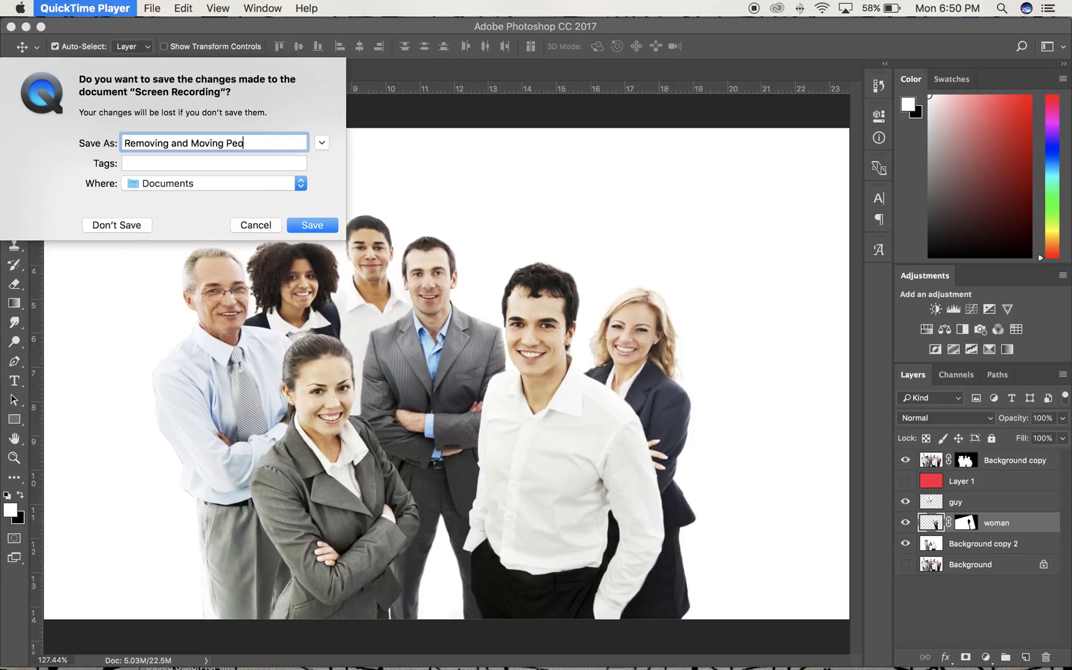